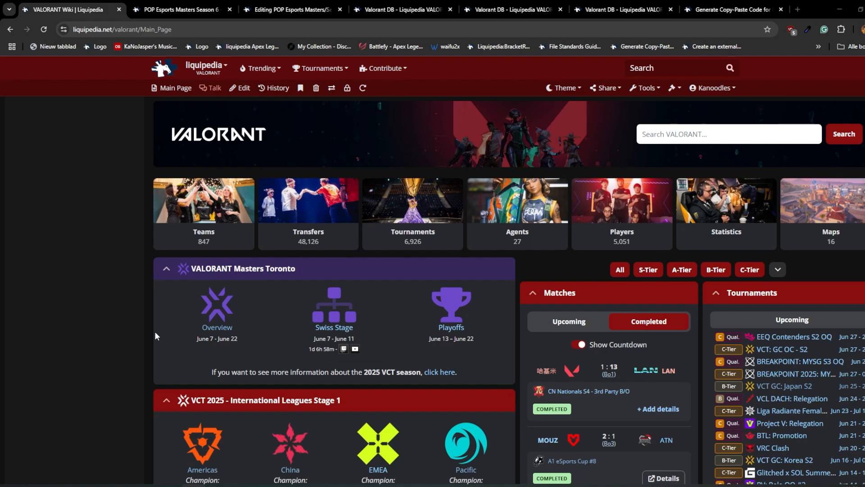
Open the details page of the completed MOUZ vs ATN match from the main page's match list.
scroll(160, 281, down, 3)
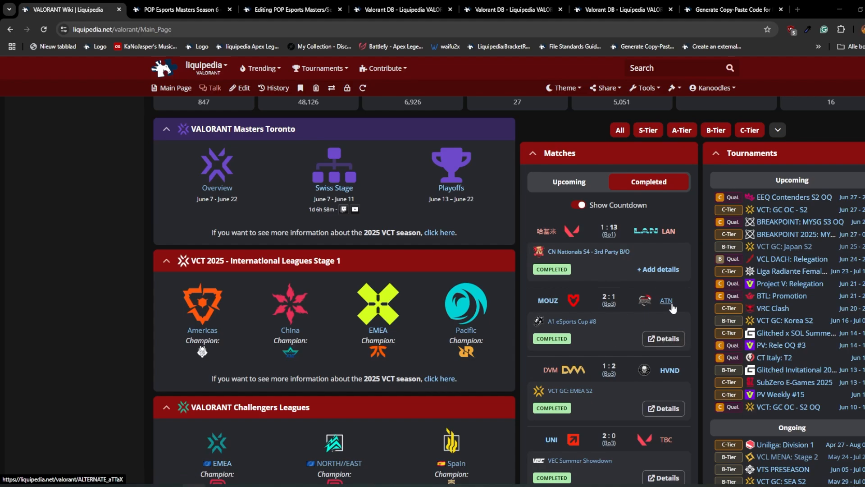
middle_click(680, 342)
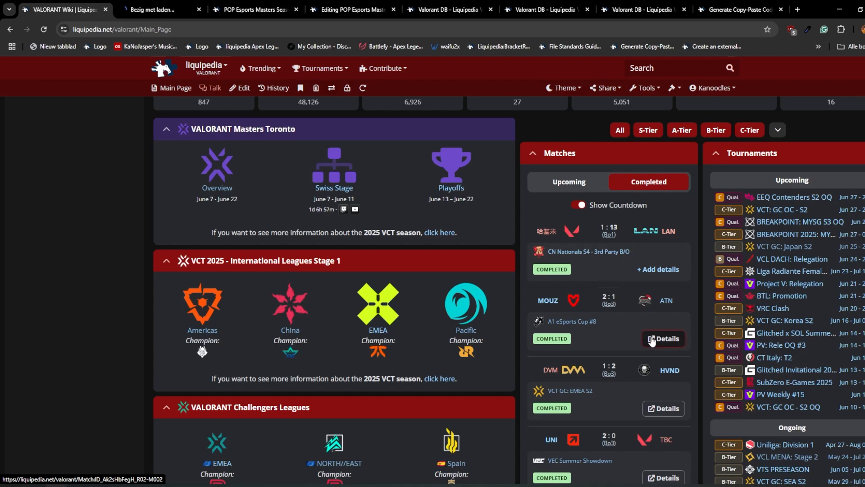
click(144, 6)
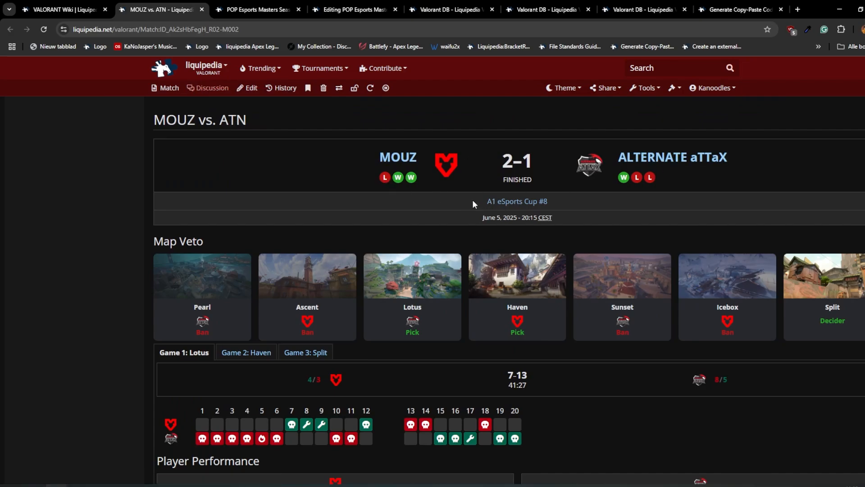
Examine the MOUZ vs ATN match page: date, map veto, Game 2: Haven rounds, player performance and additional information.
drag(601, 221, 473, 218)
scroll(518, 225, down, 1)
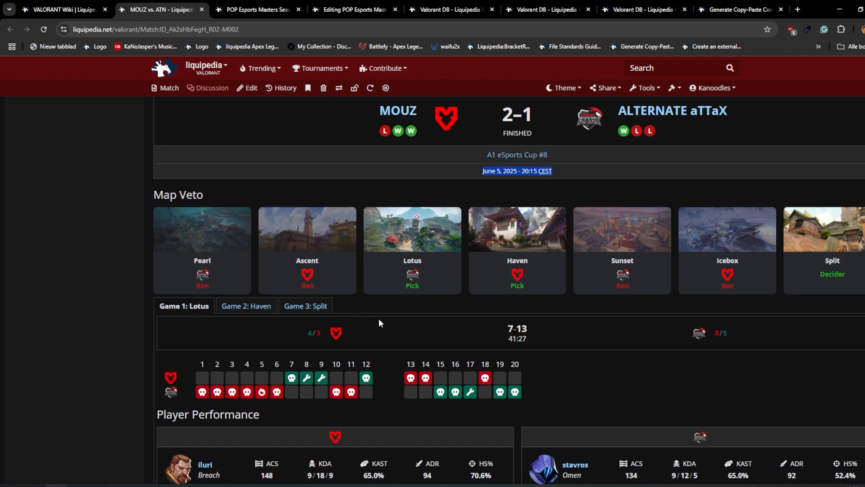
click(247, 306)
scroll(269, 321, down, 1)
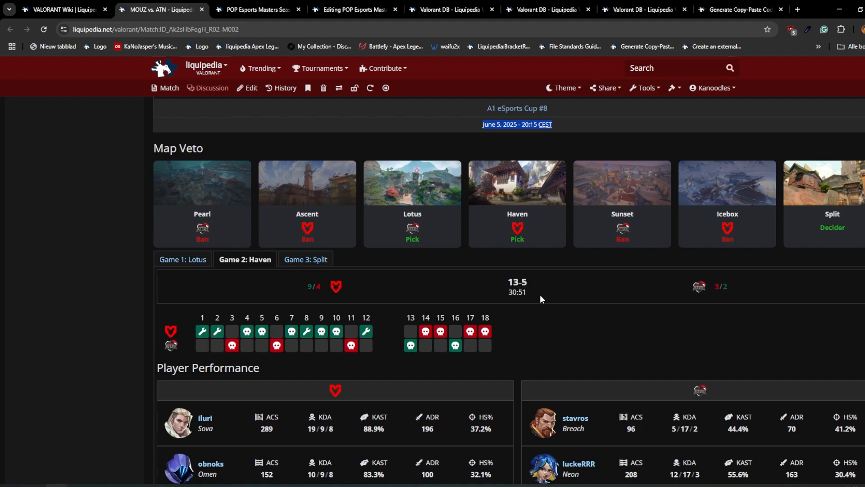
scroll(638, 322, down, 1)
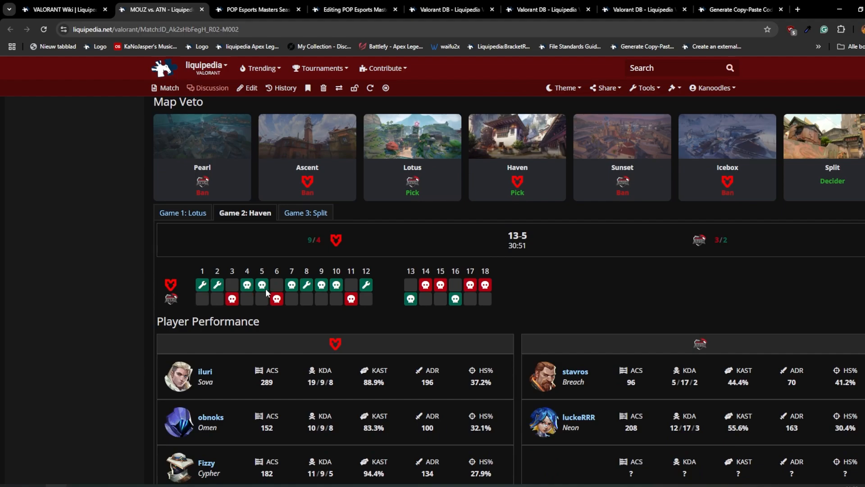
scroll(391, 310, down, 2)
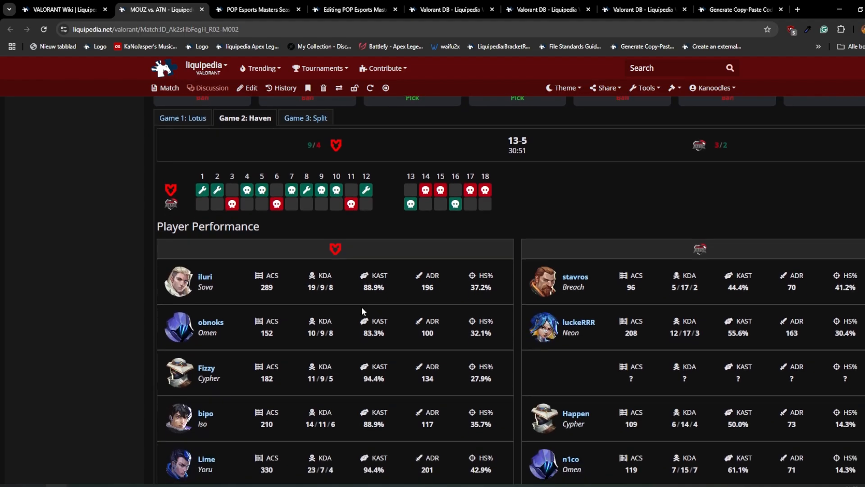
scroll(356, 310, down, 1)
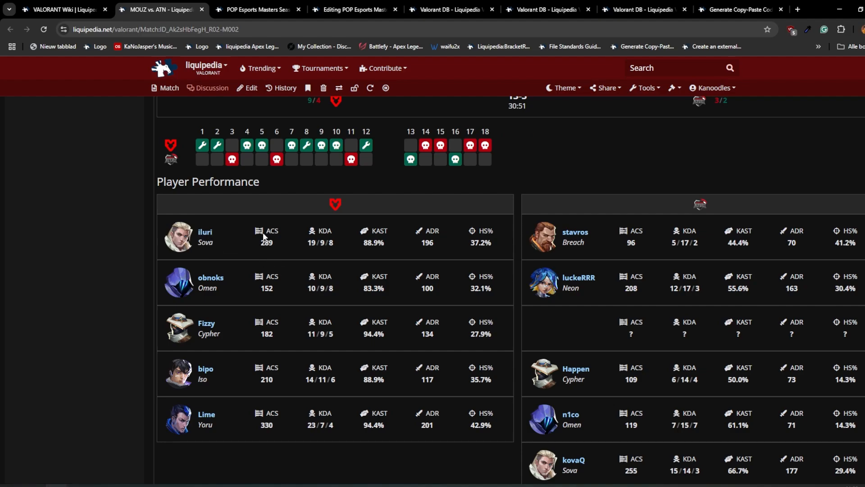
scroll(266, 239, down, 2)
scroll(333, 269, down, 2)
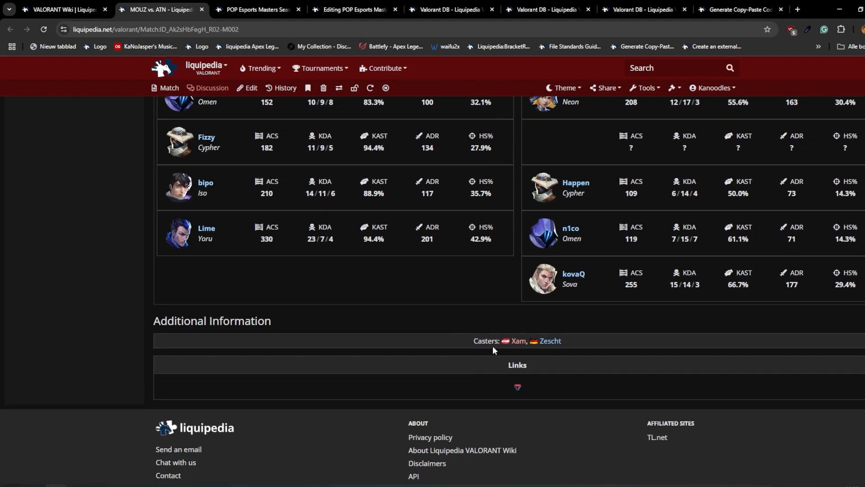
scroll(350, 272, up, 8)
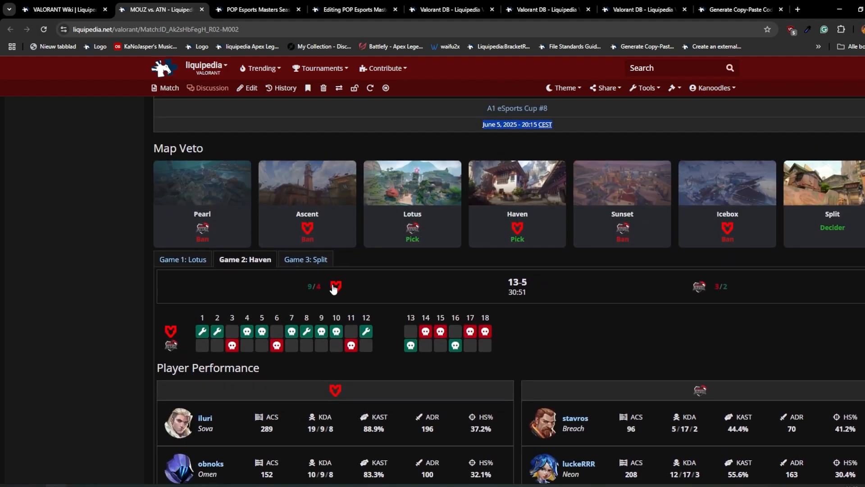
scroll(334, 288, up, 2)
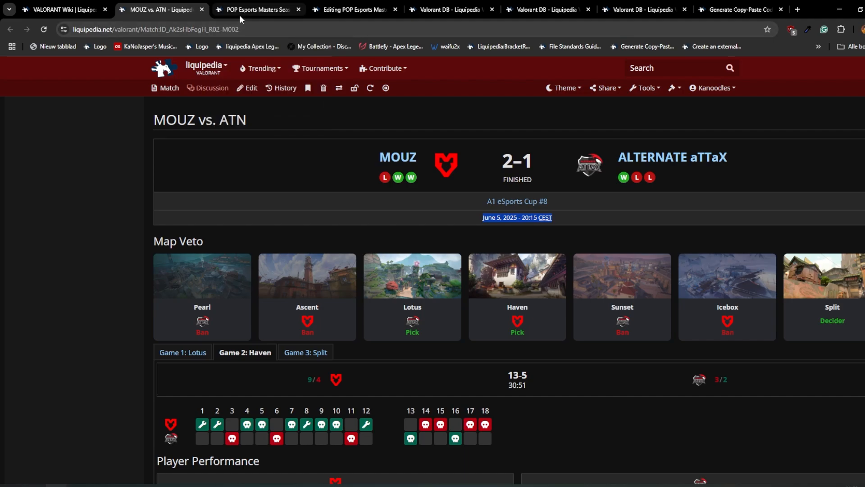
Switch to the POP Esports Masters Season 6 page and view the match details of the playoff semifinal and grand final.
click(255, 9)
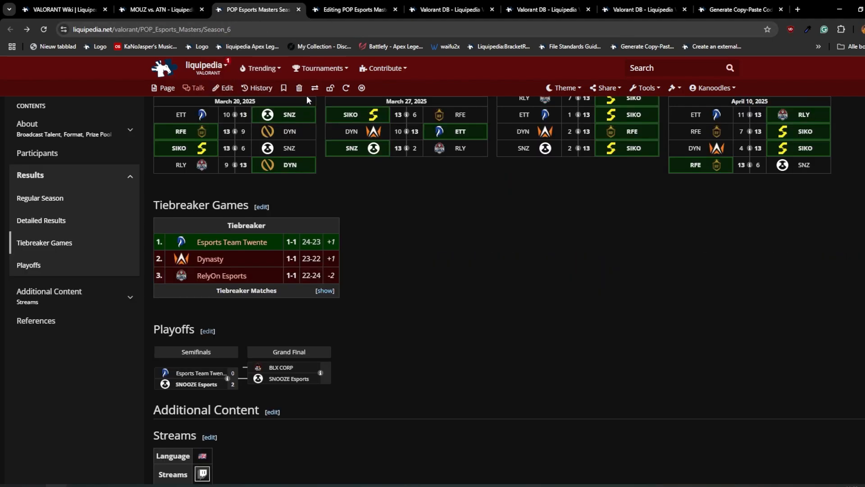
scroll(367, 280, up, 15)
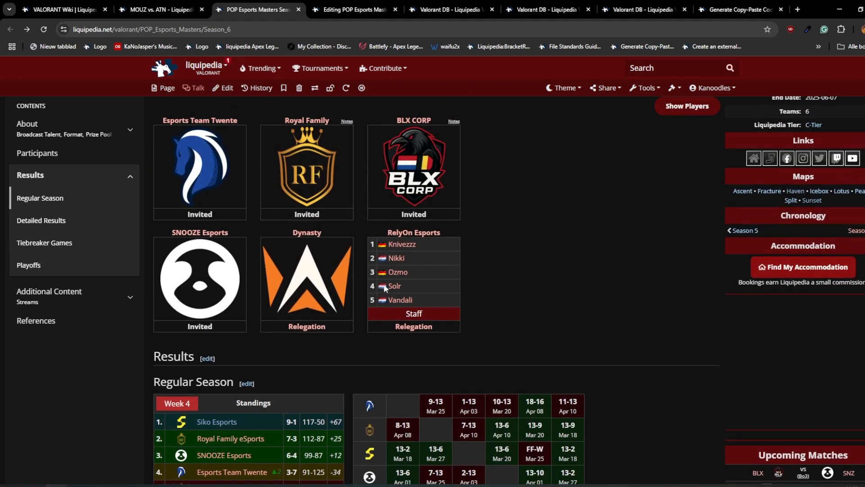
scroll(385, 288, up, 6)
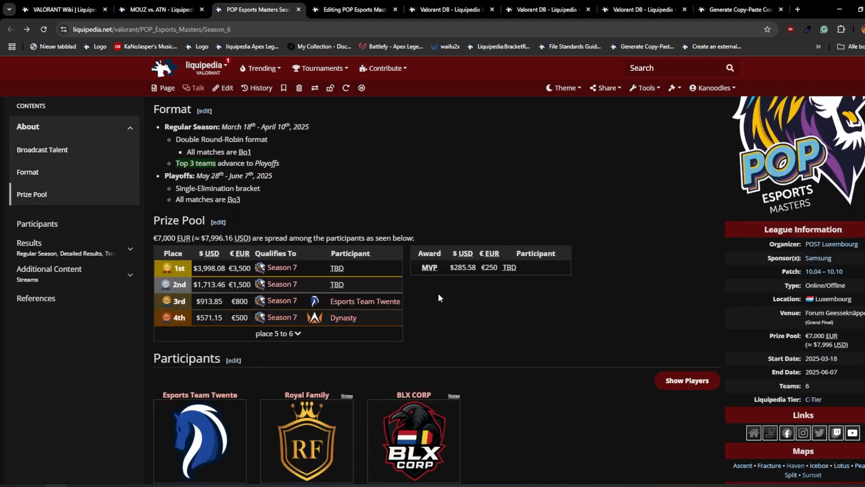
scroll(439, 297, down, 20)
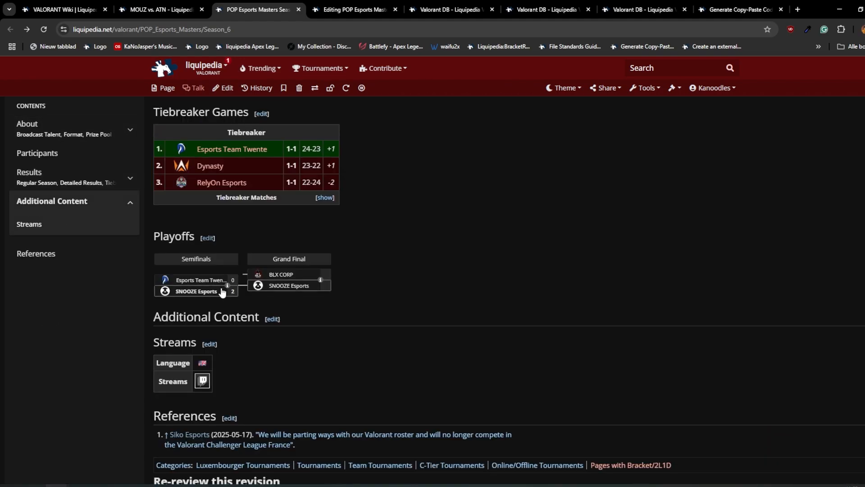
click(222, 292)
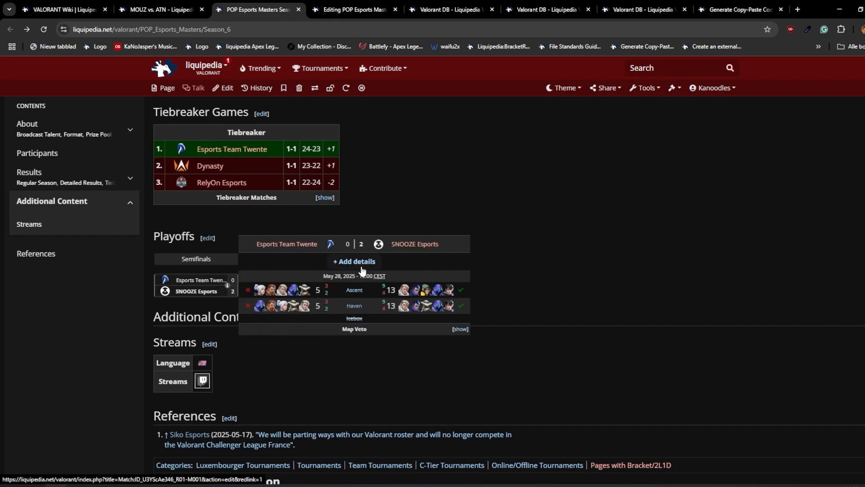
click(293, 285)
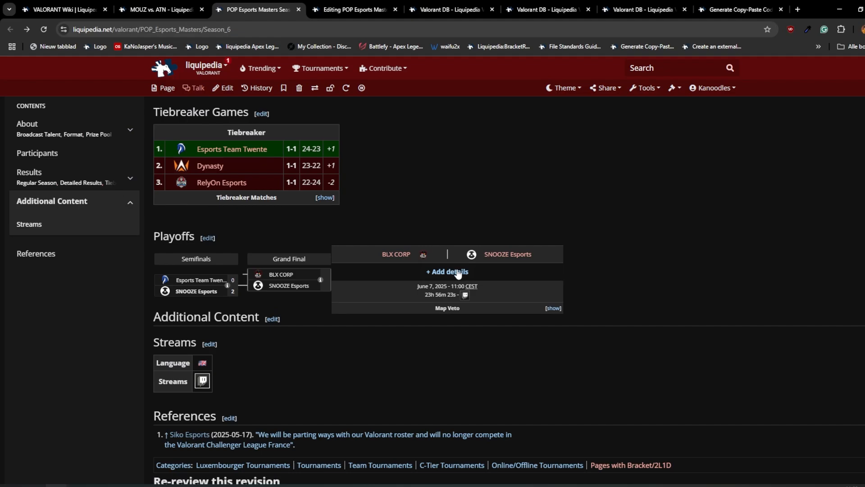
Examine the Playoffs section's source, covering the semifinal's date, opponents, map veto and player statistics, and return to the tournament page.
click(207, 238)
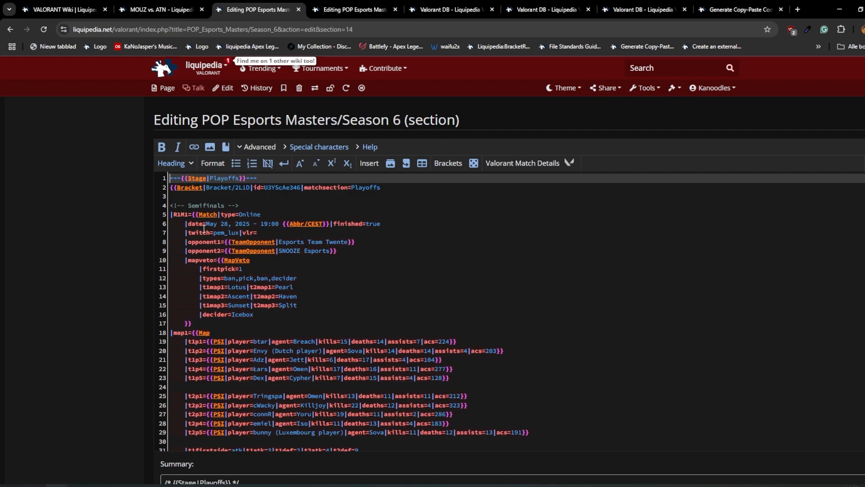
scroll(278, 235, down, 1)
scroll(275, 234, up, 1)
drag(184, 221, 392, 311)
click(390, 231)
click(302, 241)
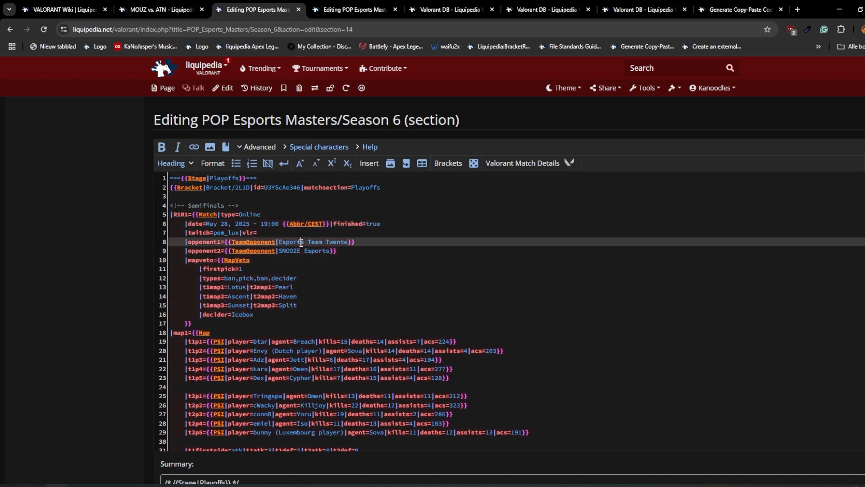
click(301, 250)
scroll(368, 299, down, 3)
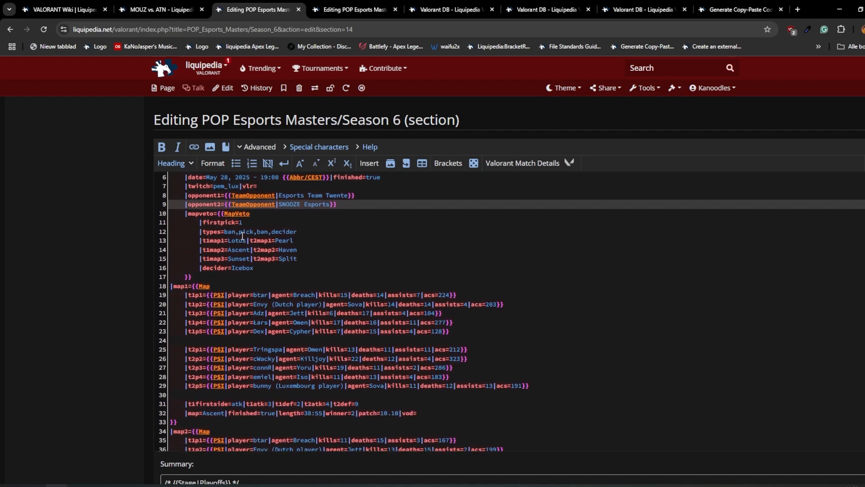
drag(529, 295, 99, 204)
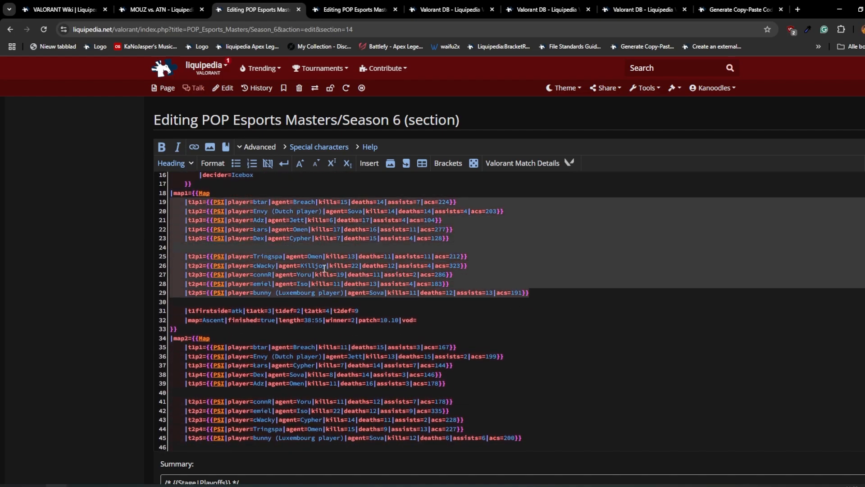
scroll(316, 276, up, 3)
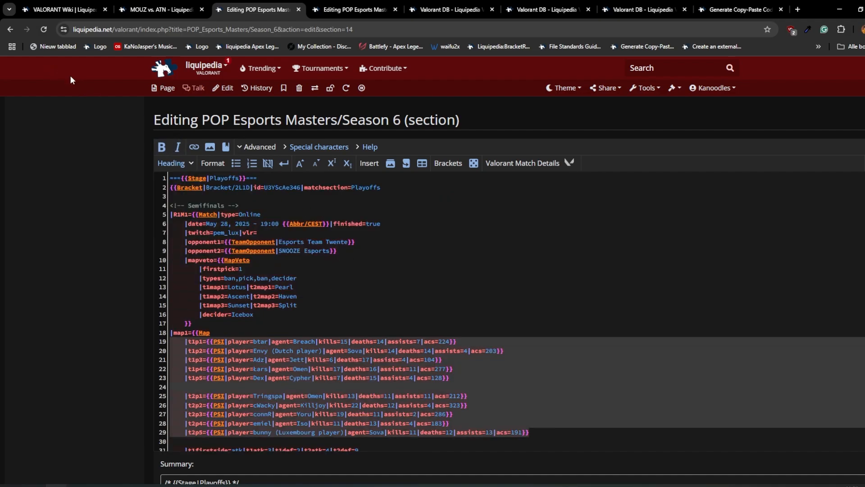
click(9, 34)
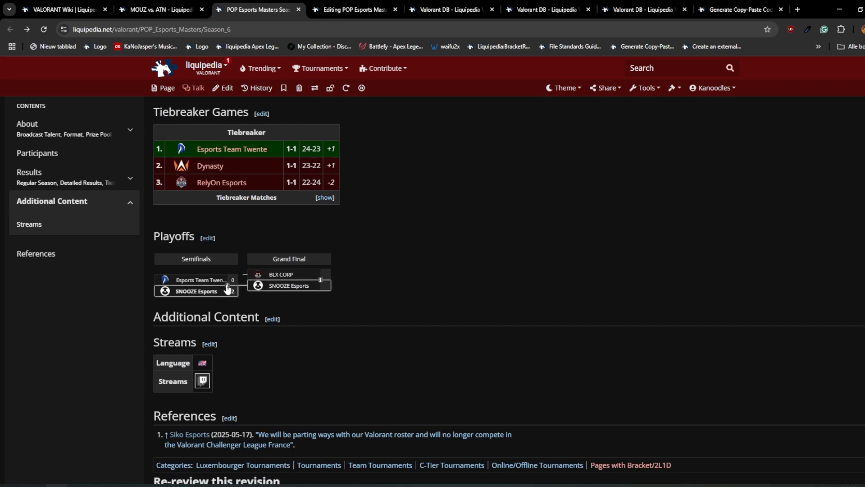
Close the spare editing tab and open the match page creation form for the Esports Team Twente vs SNOOZE Esports semifinal.
click(395, 9)
click(208, 286)
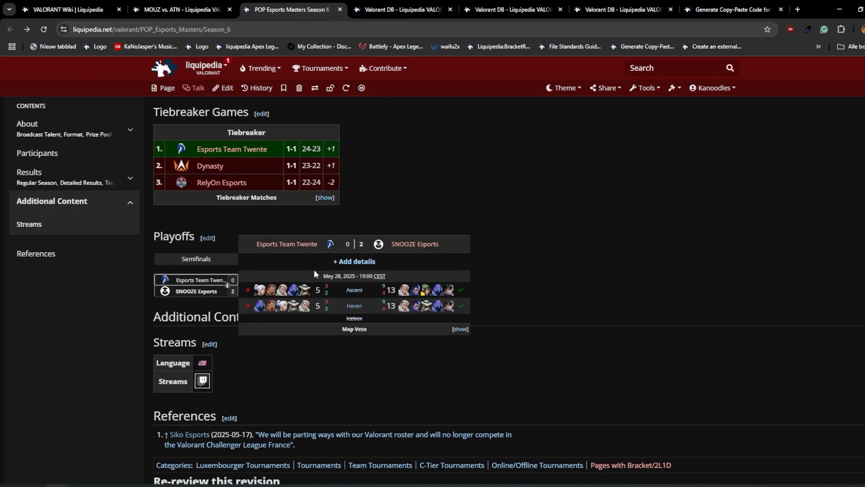
middle_click(356, 262)
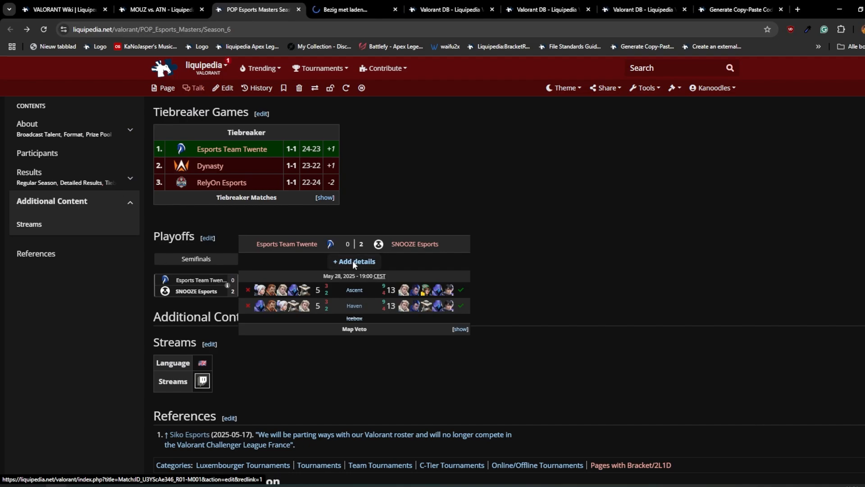
click(349, 6)
Compare the bracket ID in the Playoffs section's source with the new match page's title, including its round and match parts.
drag(211, 141, 425, 141)
click(286, 139)
click(270, 9)
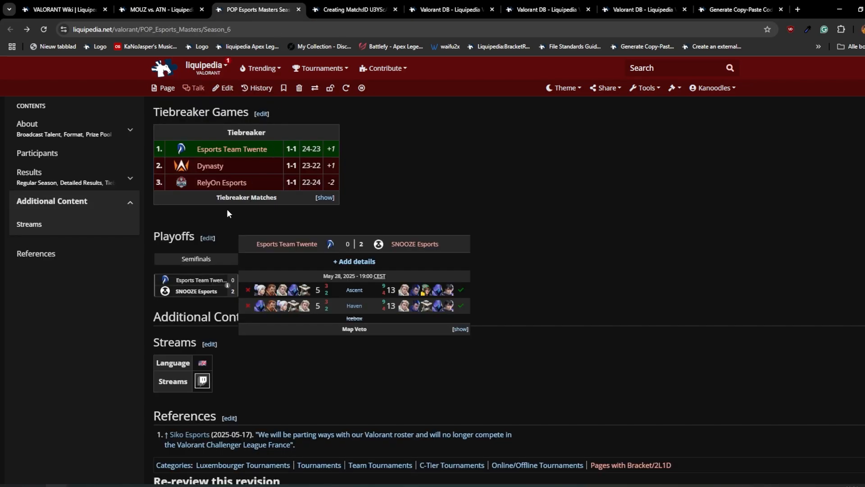
click(208, 238)
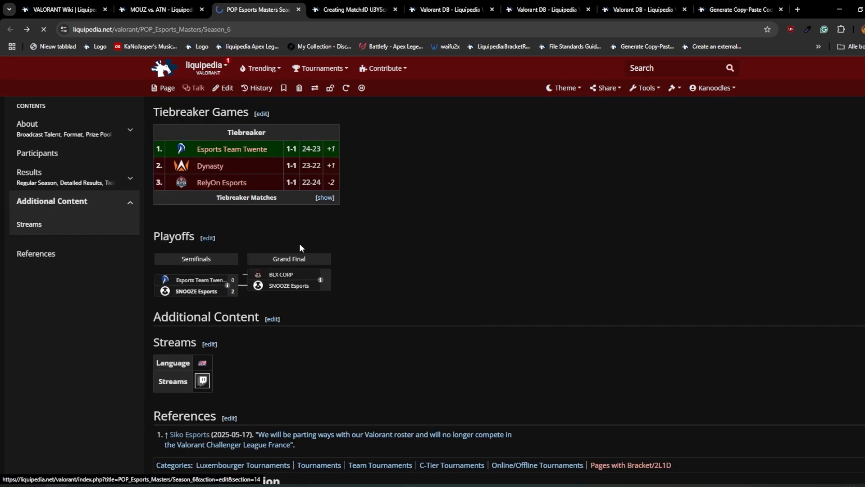
double_click(272, 188)
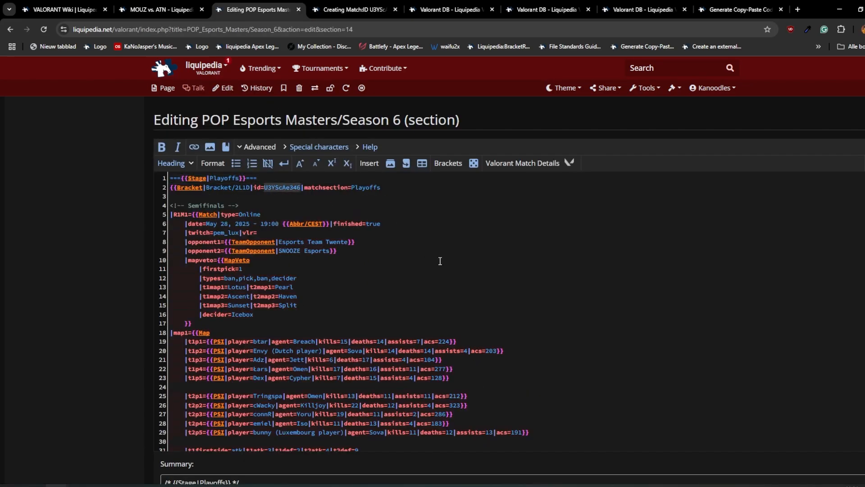
key(ctrl+Tab)
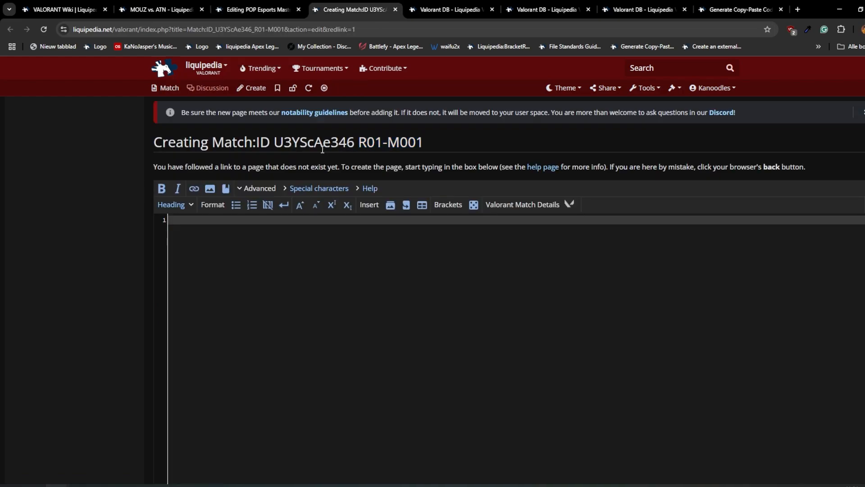
double_click(314, 143)
click(259, 19)
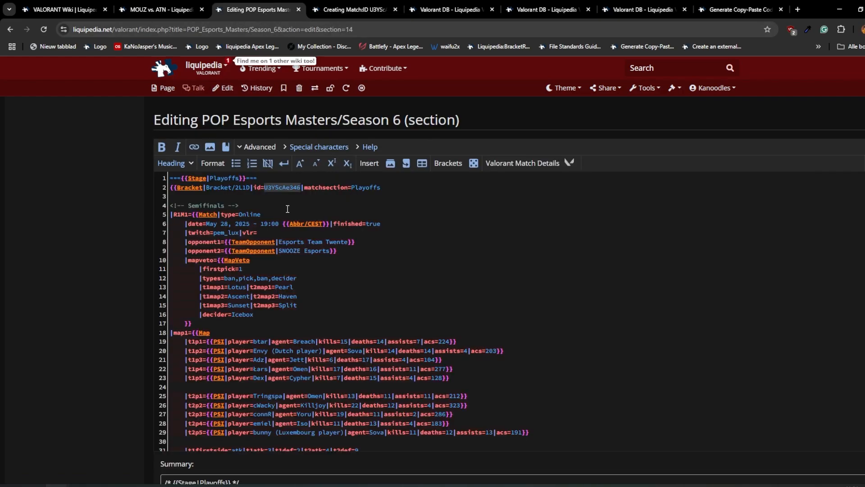
click(367, 9)
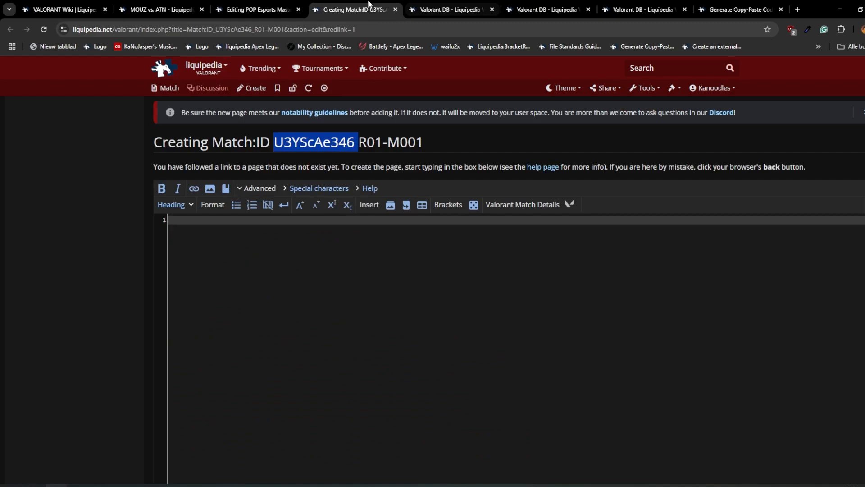
double_click(368, 143)
triple_click(411, 142)
double_click(411, 142)
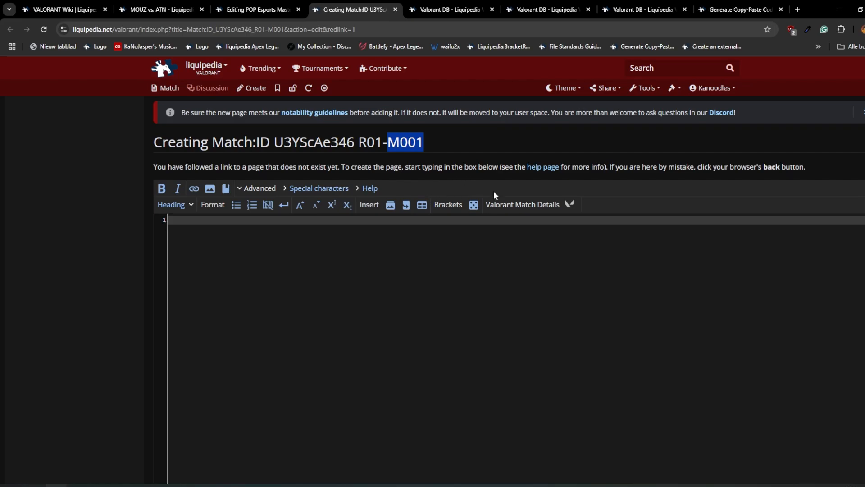
Generate the MatchPage code for a team best of 3 with stream and map veto parameters, and copy it.
click(738, 9)
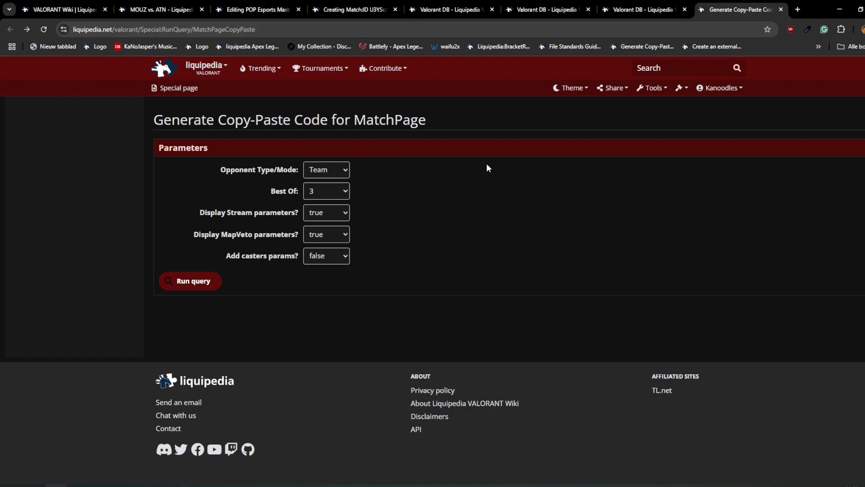
click(333, 192)
click(204, 282)
scroll(377, 279, down, 4)
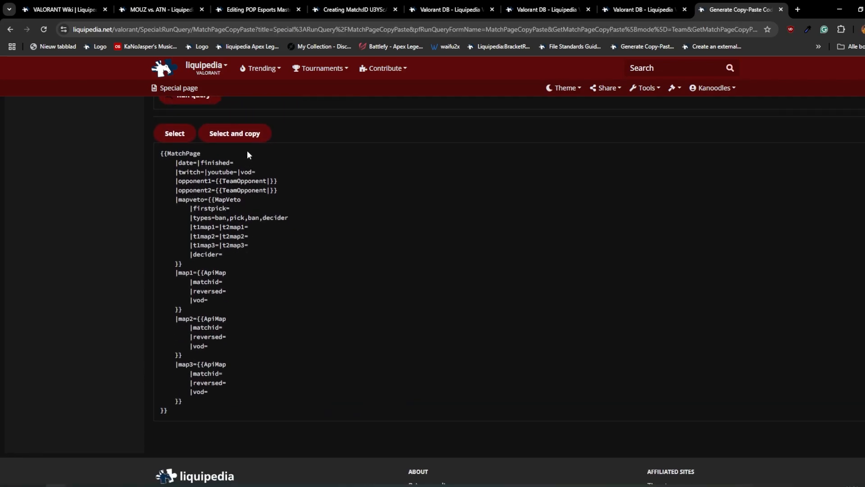
click(238, 134)
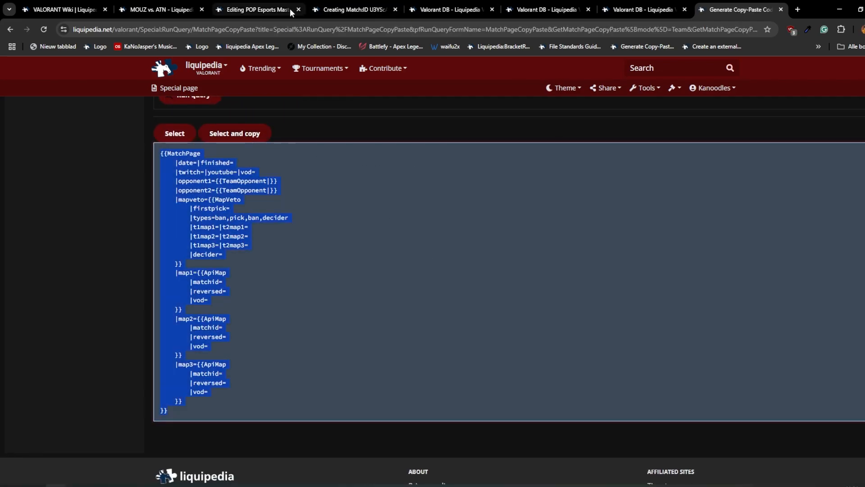
Paste the generated MatchPage code into the new match page's editor.
click(359, 6)
click(351, 288)
key(ctrl+v)
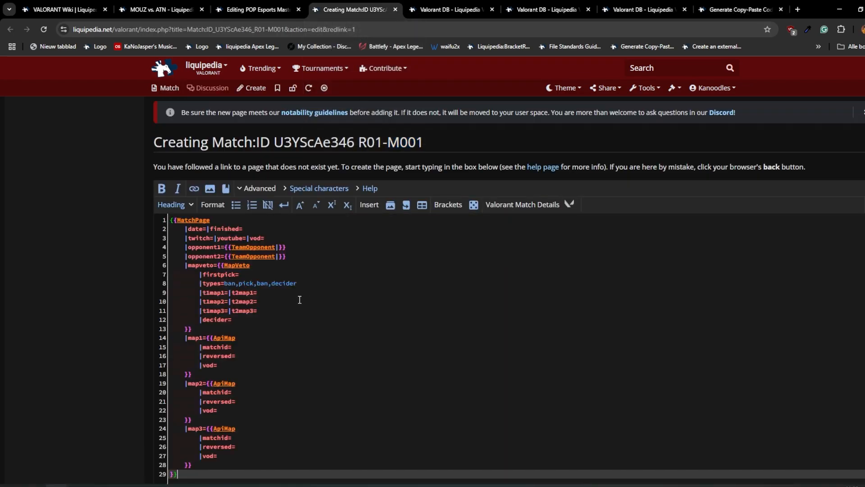
Copy the semifinal's date value from the Playoffs source into the MatchPage date parameter and change it to June 8, 2025 - 19:00 CEST.
click(262, 5)
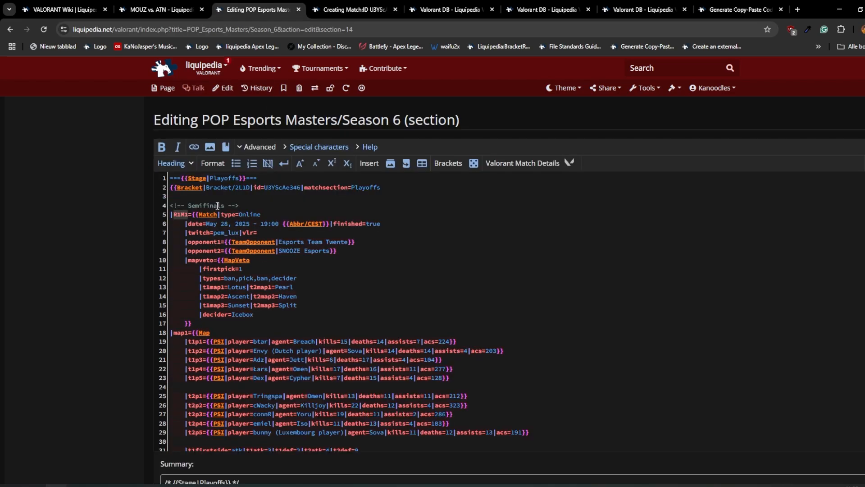
drag(206, 225, 290, 232)
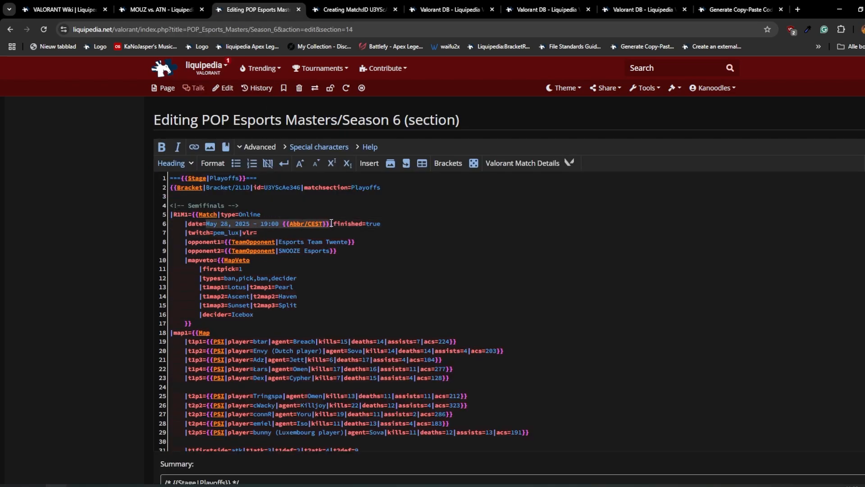
click(328, 7)
click(207, 229)
key(ctrl+v)
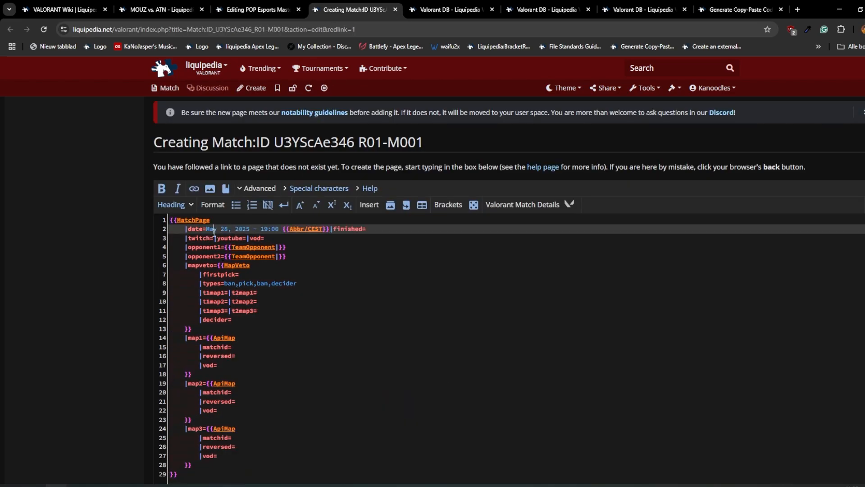
text(ne)
key(Right)
key(Delete)
Enter "team liquid" as opponent 1 and "g2 esports" as opponent 2 in the MatchPage code.
click(287, 247)
key(Left)
text(team lk=)
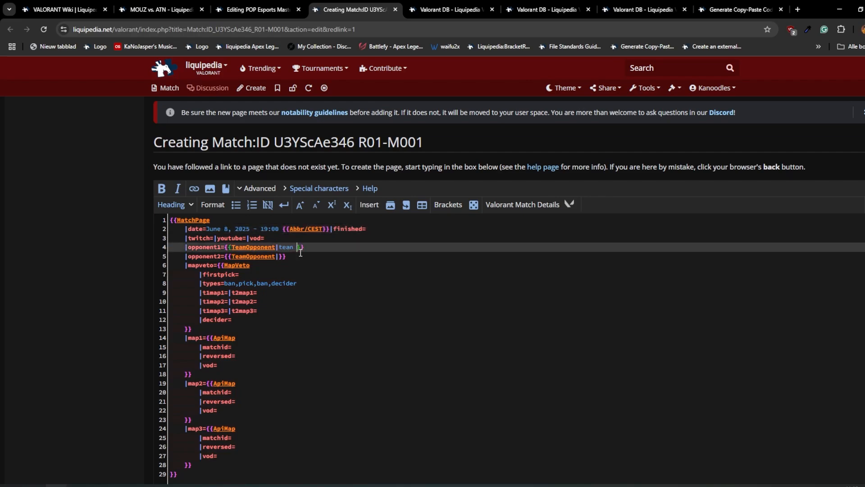
key(BackSpace)
key(BackSpace)
text(iquid)
click(281, 256)
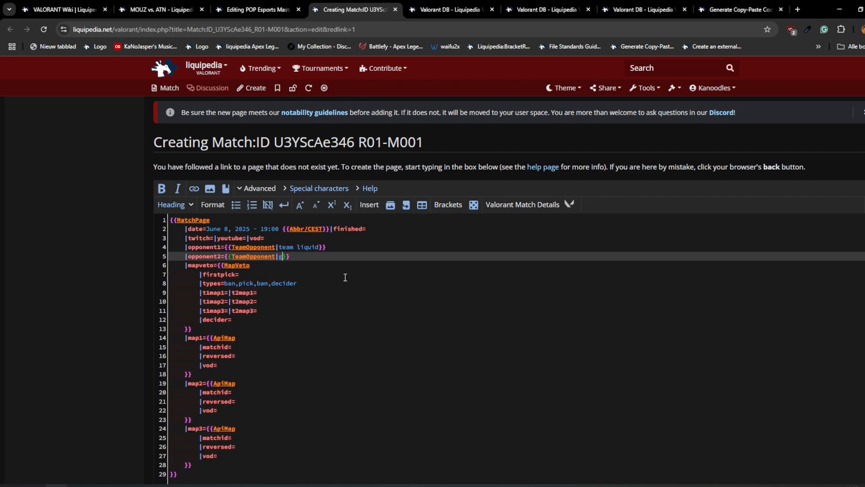
text(g2 espor)
text(ts)
Preview the match page and examine its header, including the opponents, match status and countdown.
scroll(367, 283, down, 1)
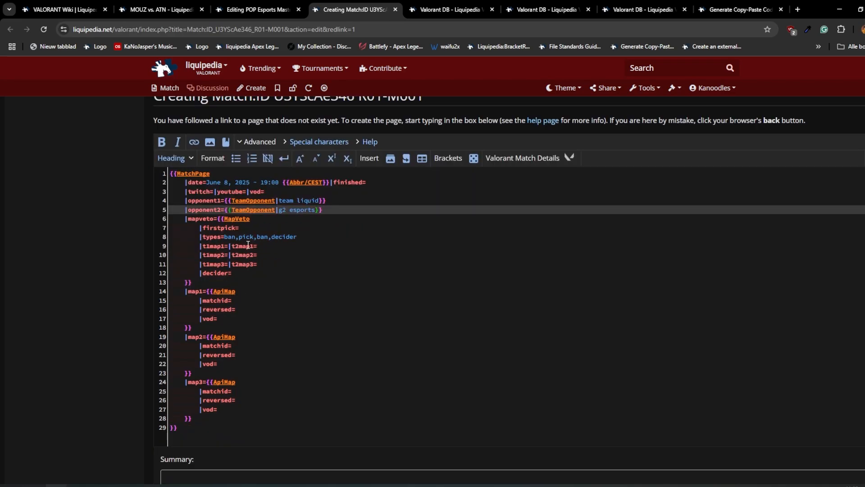
scroll(414, 332, down, 3)
scroll(238, 306, up, 3)
scroll(238, 305, down, 6)
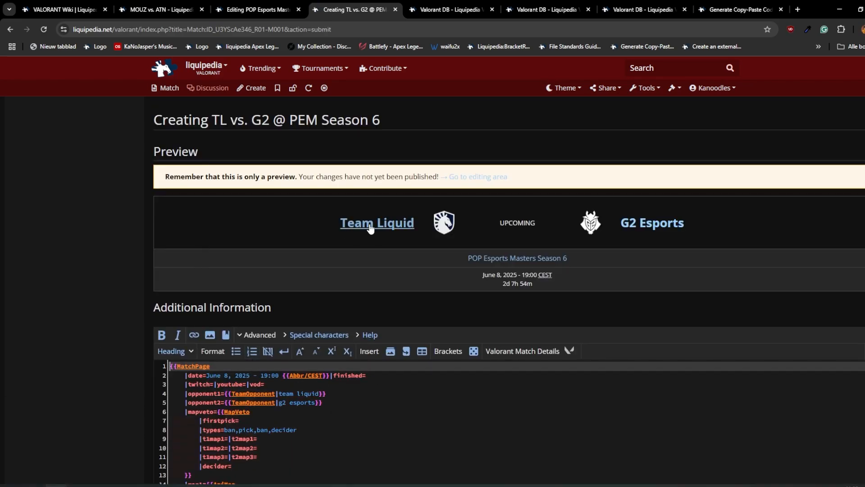
double_click(523, 222)
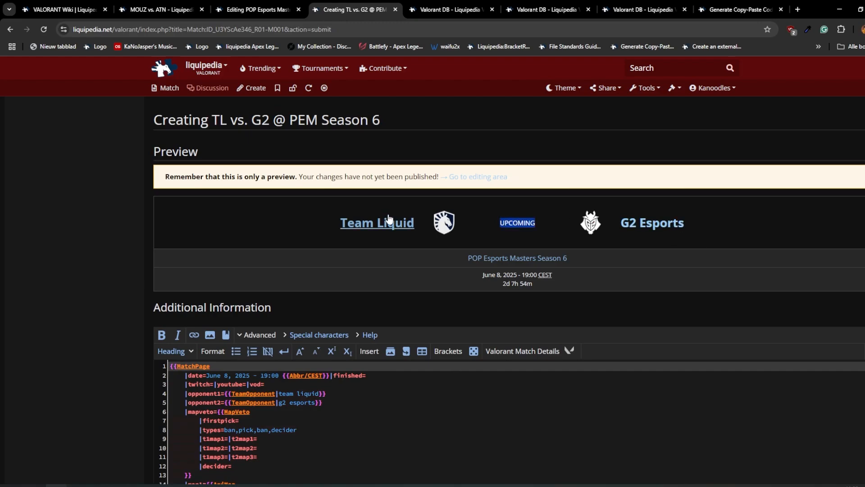
drag(506, 283, 542, 289)
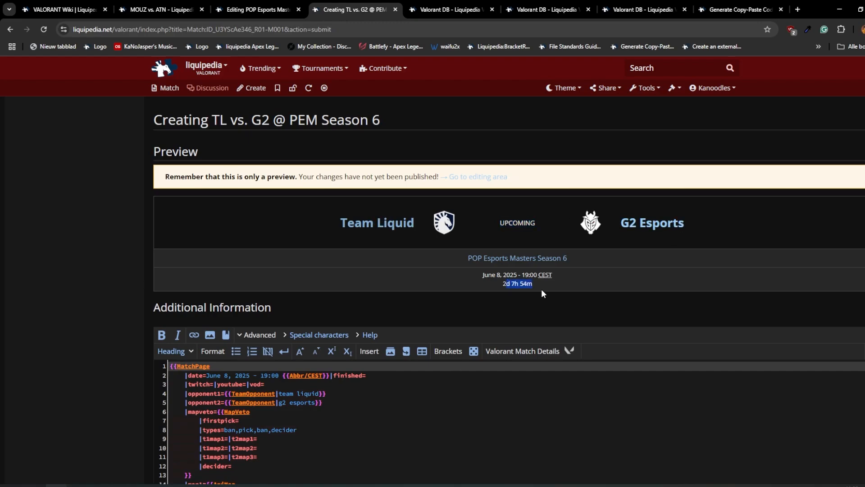
click(565, 288)
scroll(268, 229, down, 2)
Copy the semifinal's parameters, from match type through map veto, from the Playoffs source over the corresponding lines of the MatchPage code.
click(256, 9)
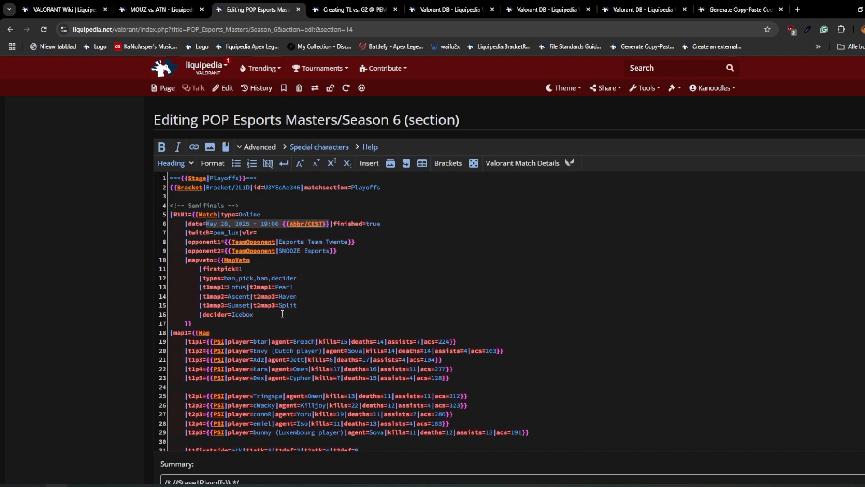
drag(192, 323, 211, 218)
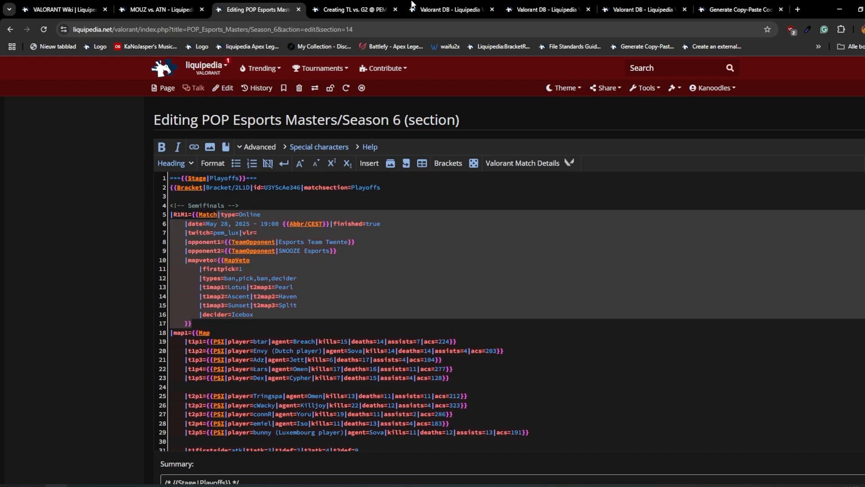
key(ctrl+Tab)
drag(203, 382, 273, 273)
key(ctrl+v)
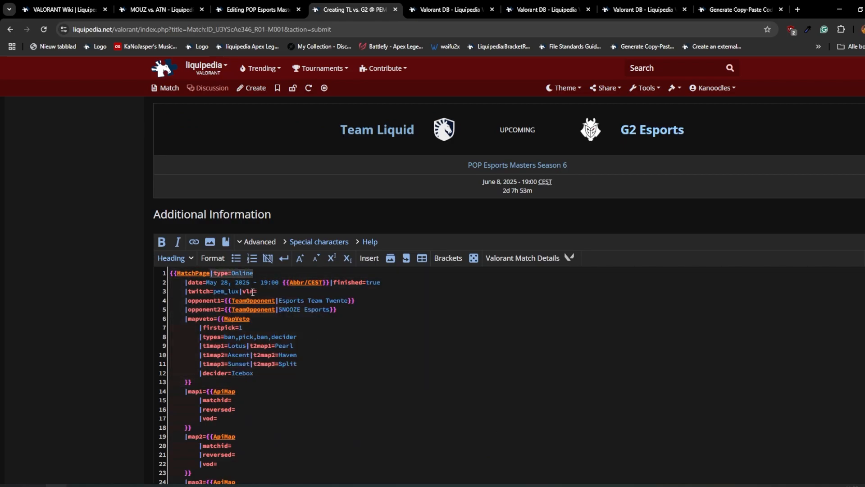
Preview the match page with the semifinal's details and examine the map veto's picks, bans and decider.
click(213, 337)
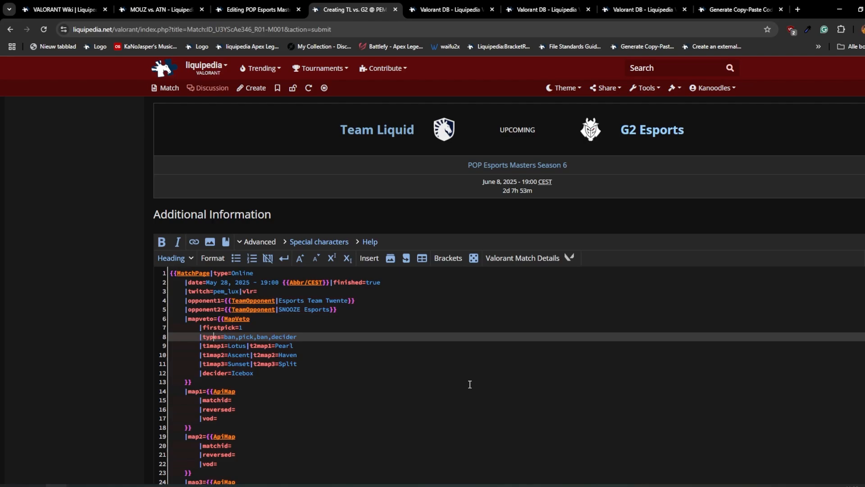
scroll(469, 384, down, 1)
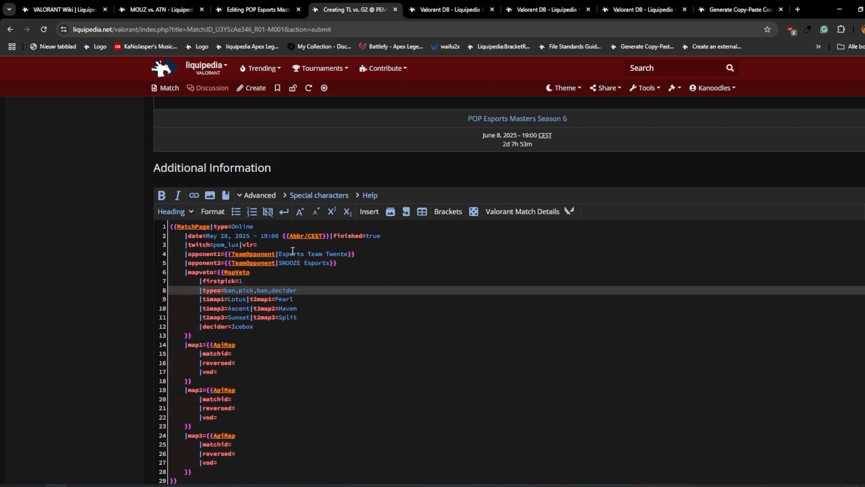
click(292, 250)
scroll(96, 379, down, 4)
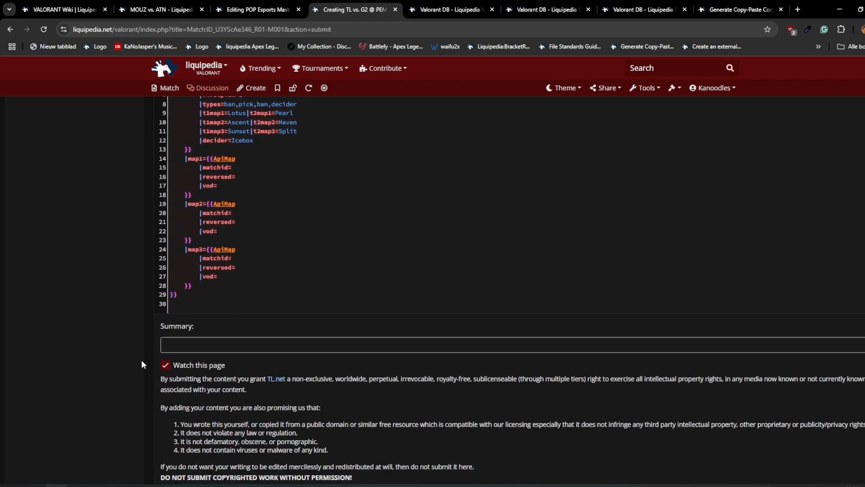
scroll(153, 363, down, 2)
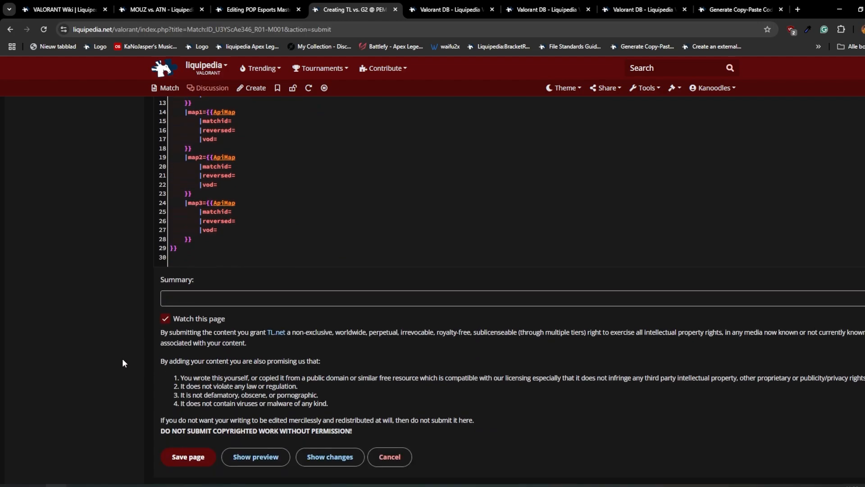
click(262, 411)
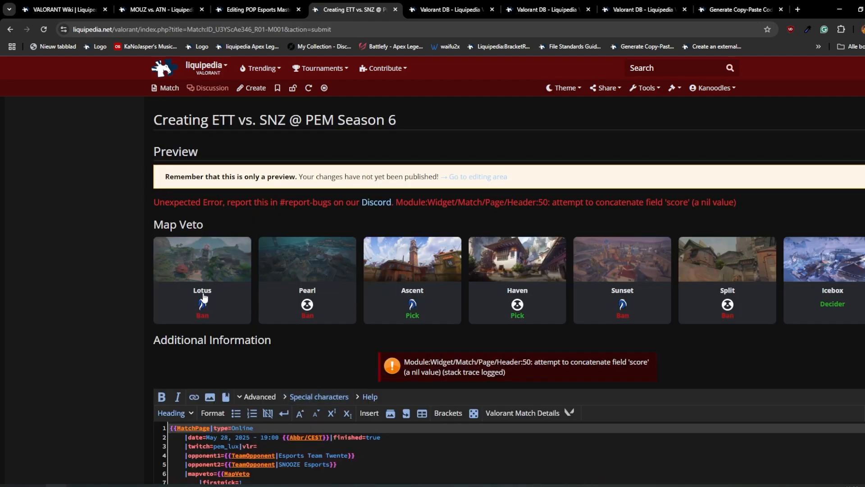
scroll(124, 240, down, 1)
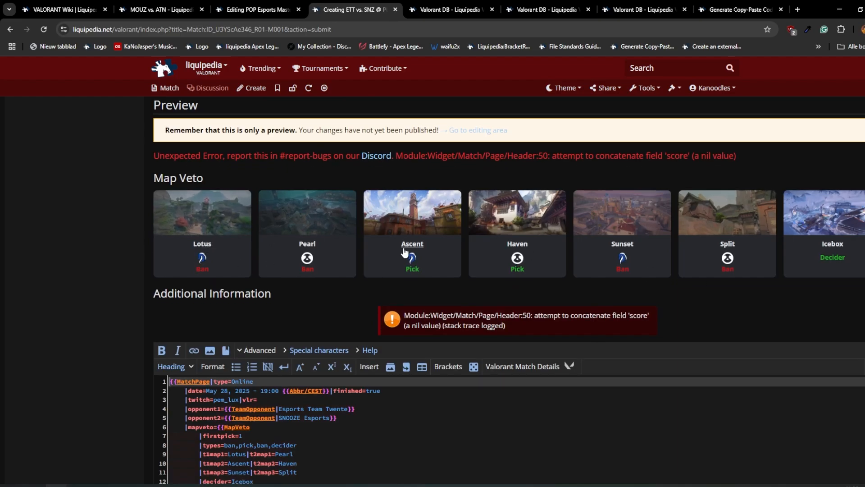
scroll(180, 241, down, 4)
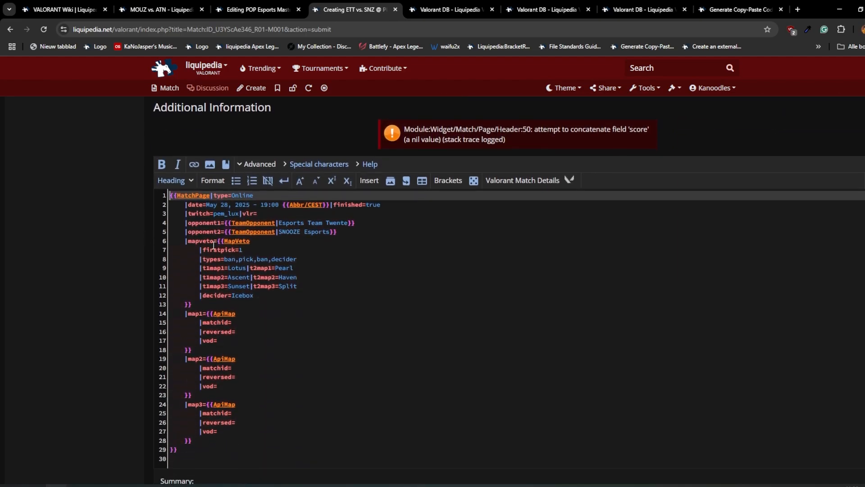
Compare the ApiMap parameters for maps 1 to 3 with the map 1 player statistics in the Playoffs source.
click(202, 316)
click(204, 350)
click(210, 370)
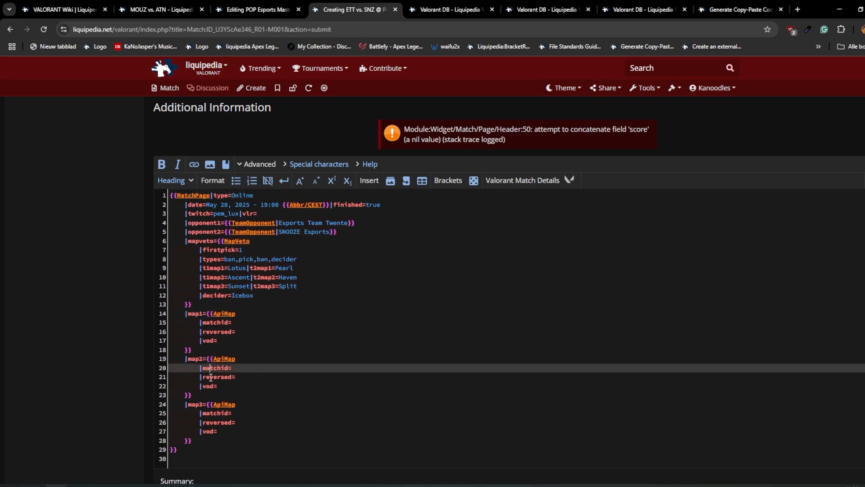
click(219, 407)
click(233, 6)
scroll(319, 315, down, 2)
click(232, 249)
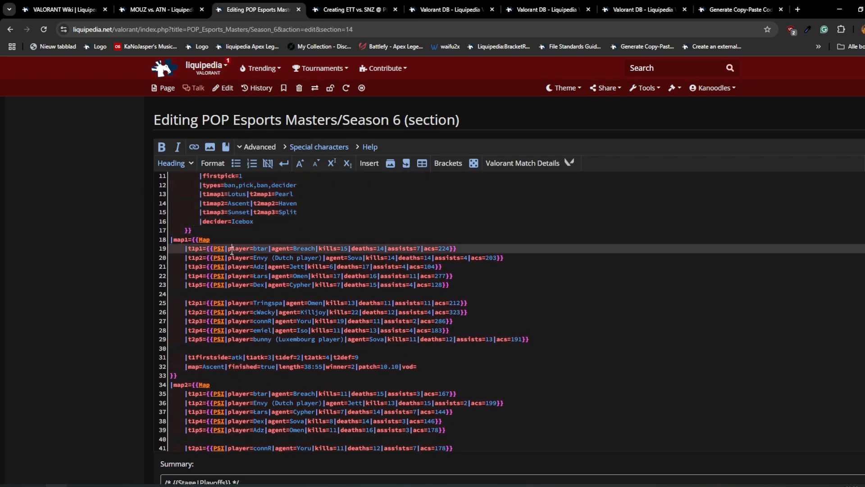
drag(454, 361, 138, 246)
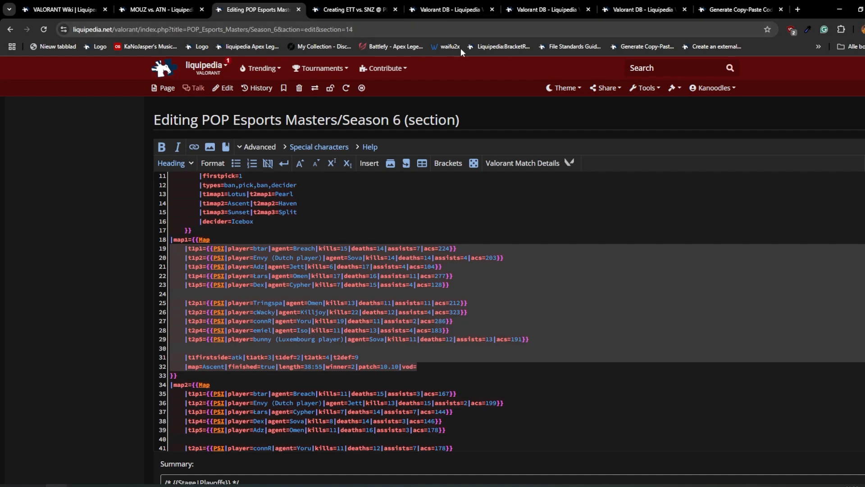
Compare the map in the first match's Valorant DB details with map 1's map name and half scores in the Playoffs source.
click(450, 9)
scroll(428, 269, up, 5)
scroll(421, 269, down, 1)
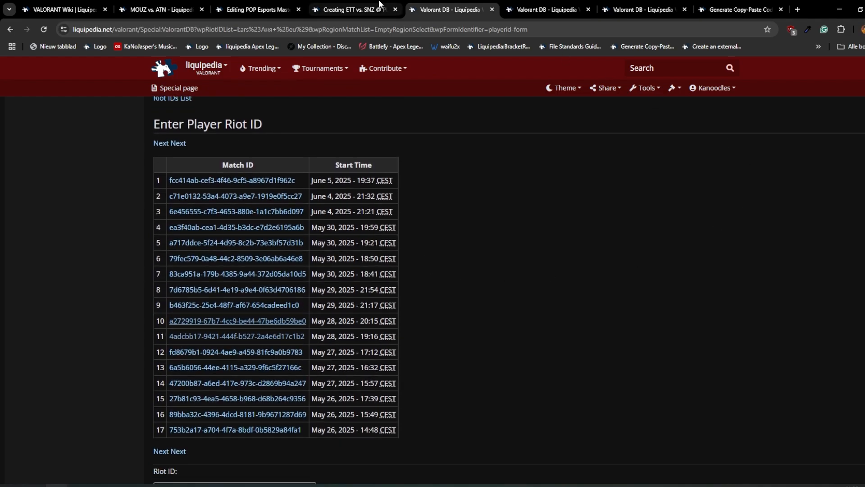
click(541, 9)
scroll(424, 201, up, 2)
scroll(423, 205, up, 1)
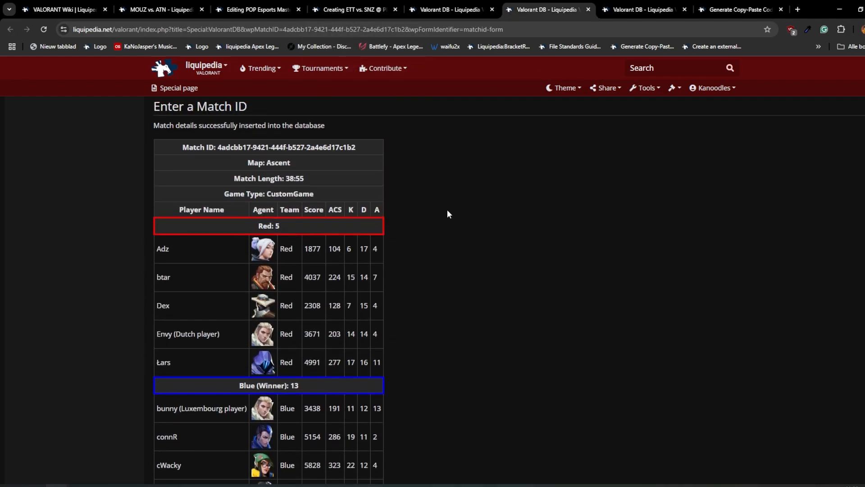
double_click(278, 163)
click(354, 6)
click(263, 6)
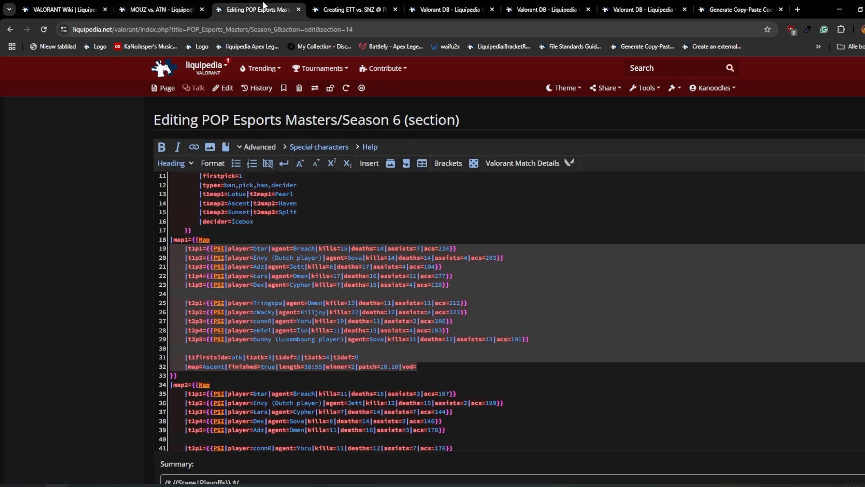
scroll(261, 335, up, 2)
scroll(261, 335, down, 1)
double_click(218, 365)
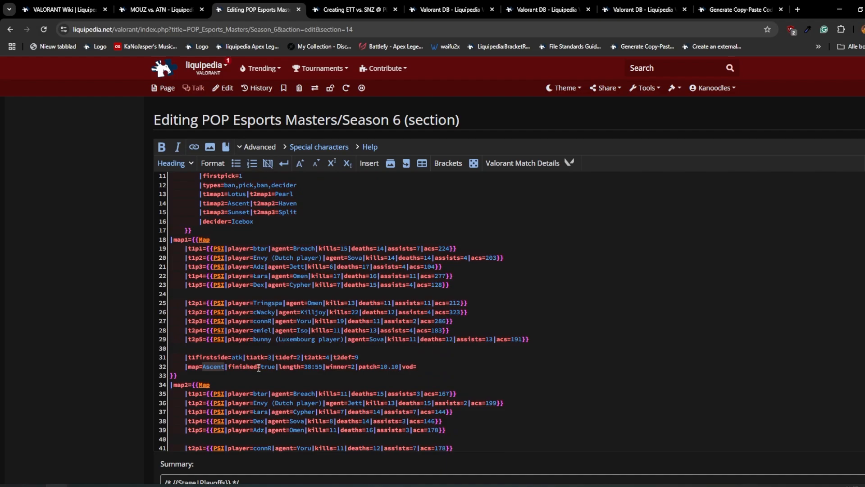
drag(304, 359, 271, 359)
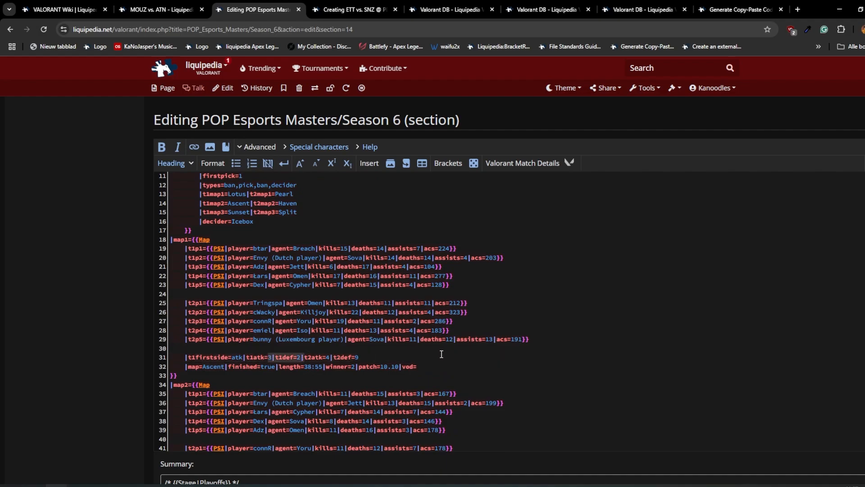
Match the Red side's Omen player in the Valorant DB details to map 1's roster and opponent 1 in the Playoffs source.
scroll(490, 364, up, 3)
scroll(407, 285, down, 3)
double_click(261, 276)
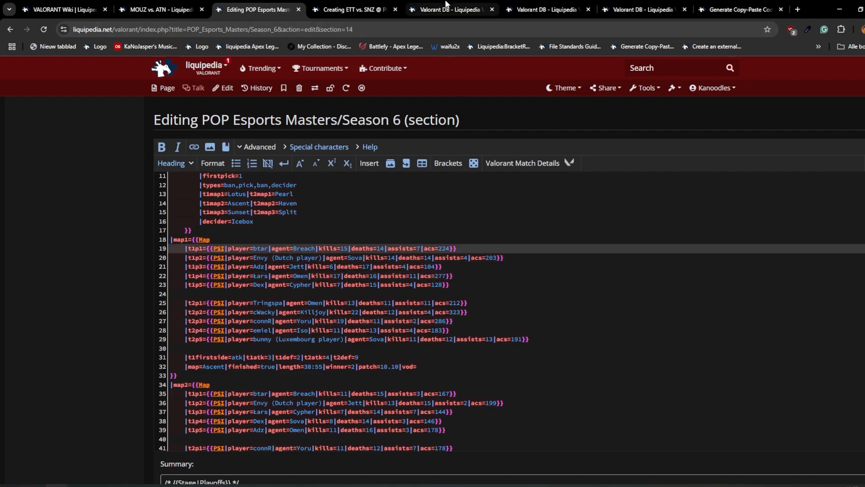
click(430, 10)
click(543, 9)
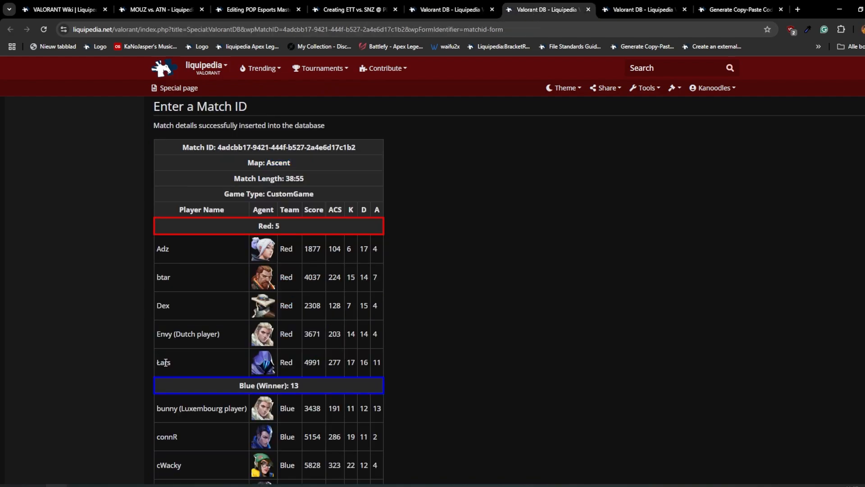
double_click(167, 362)
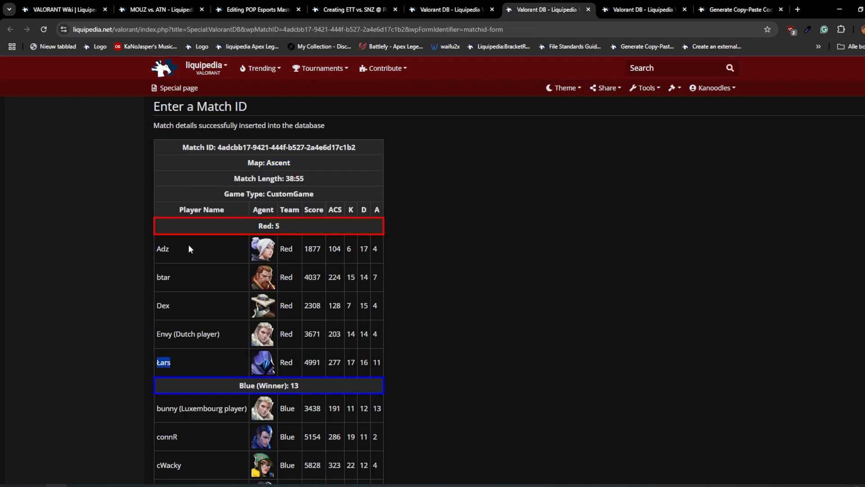
click(343, 10)
click(270, 9)
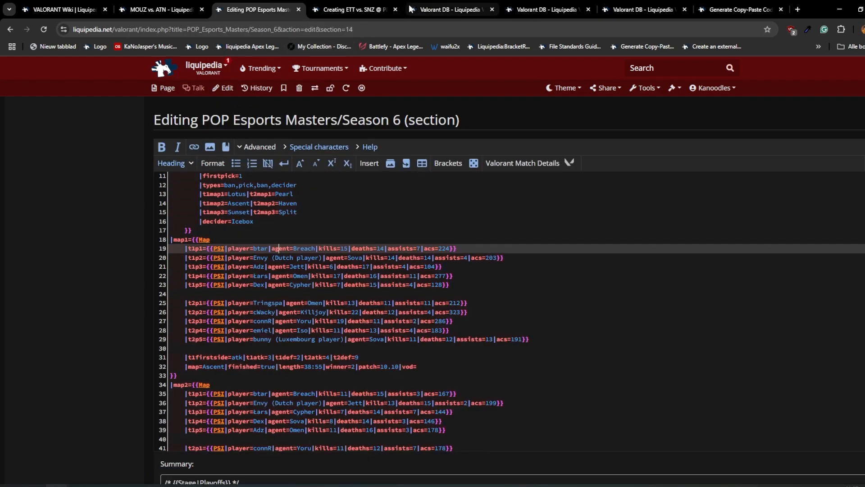
double_click(261, 275)
scroll(252, 368, up, 3)
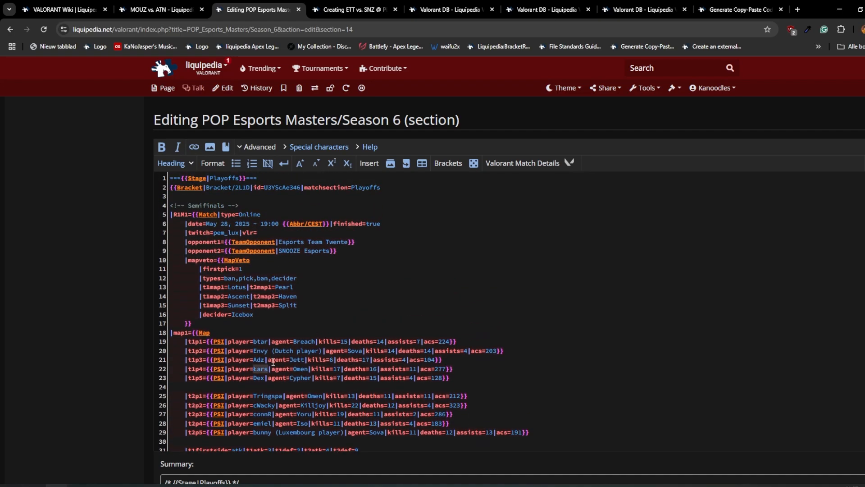
double_click(316, 242)
scroll(372, 368, down, 2)
Copy the Ascent match ID from Valorant DB and set map 1's matchid to 4adcbb17-9421-444f-b527-2a4e6d17c1b2.
click(543, 9)
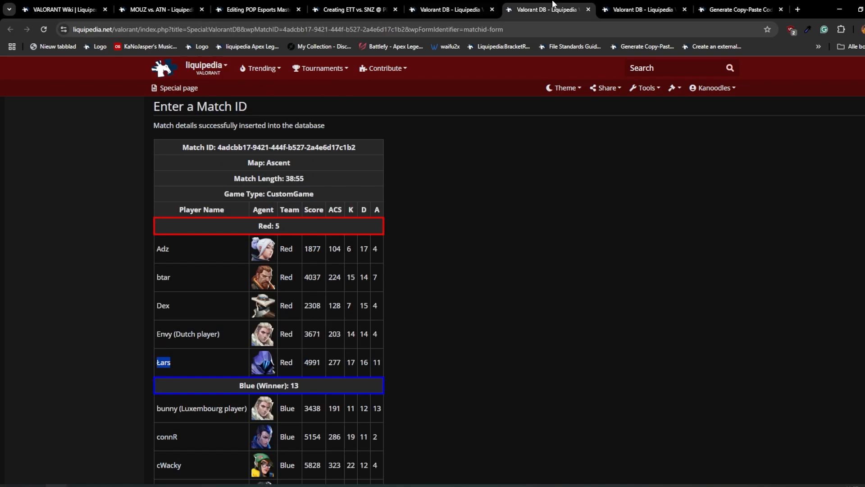
scroll(279, 356, down, 5)
triple_click(253, 335)
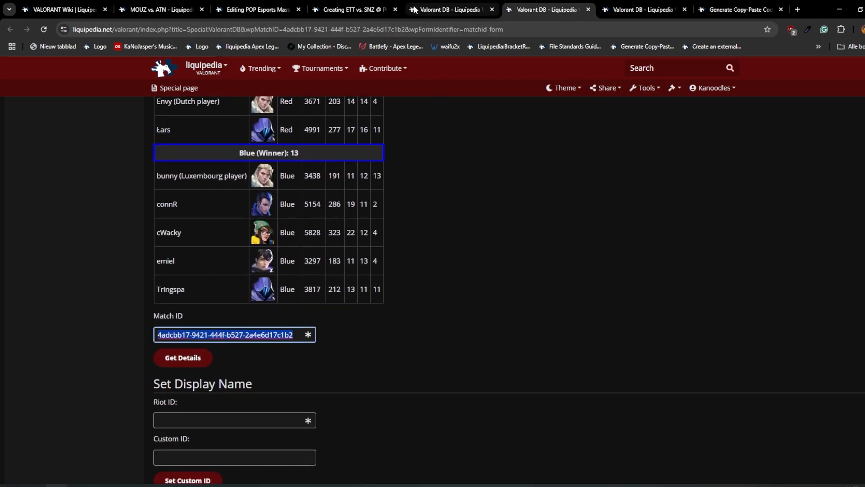
click(363, 9)
click(255, 323)
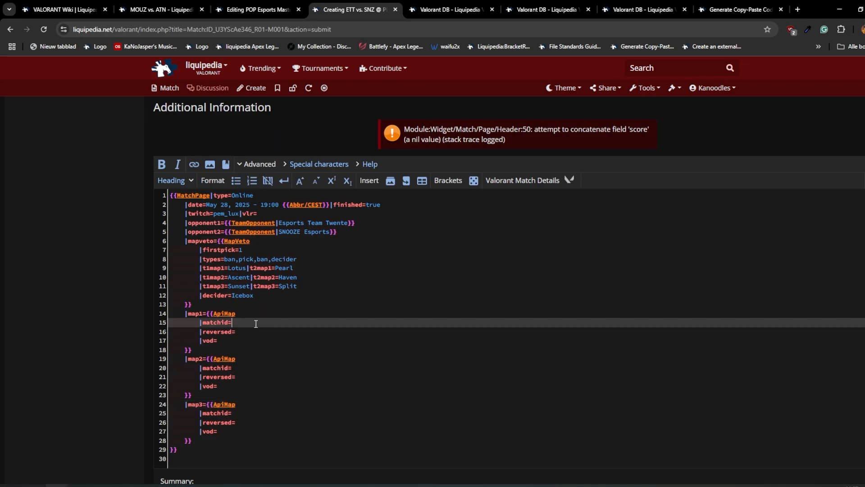
text(4adcbbf7-9421-444f-b527-2a4e6d17c1b2)
Preview the match page and examine map 1's round results and both teams' player performance.
scroll(103, 379, down, 5)
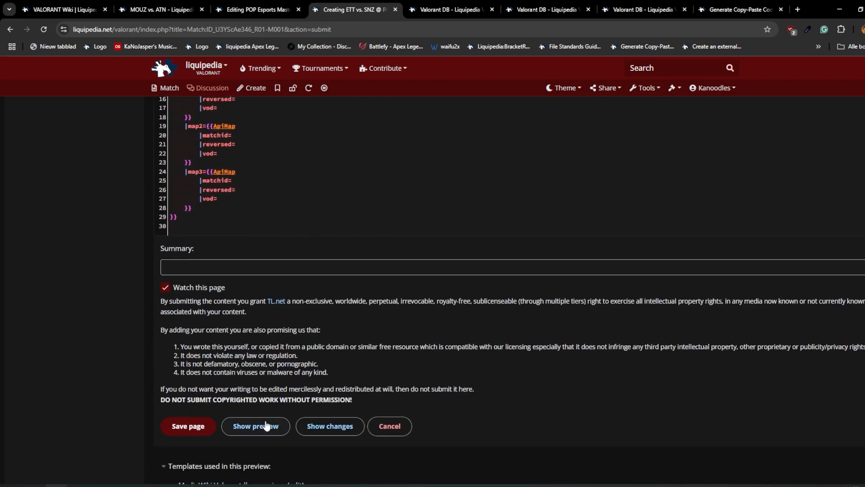
click(256, 425)
scroll(140, 385, down, 9)
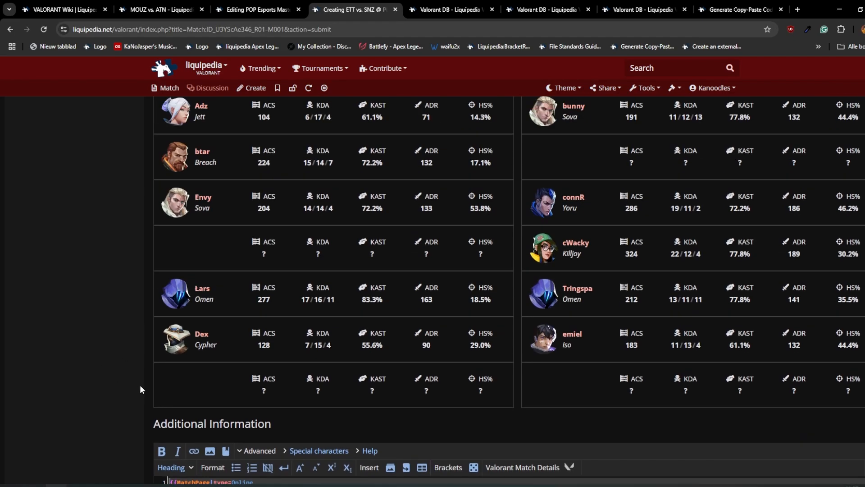
scroll(145, 343, up, 7)
scroll(125, 390, down, 3)
scroll(125, 390, up, 5)
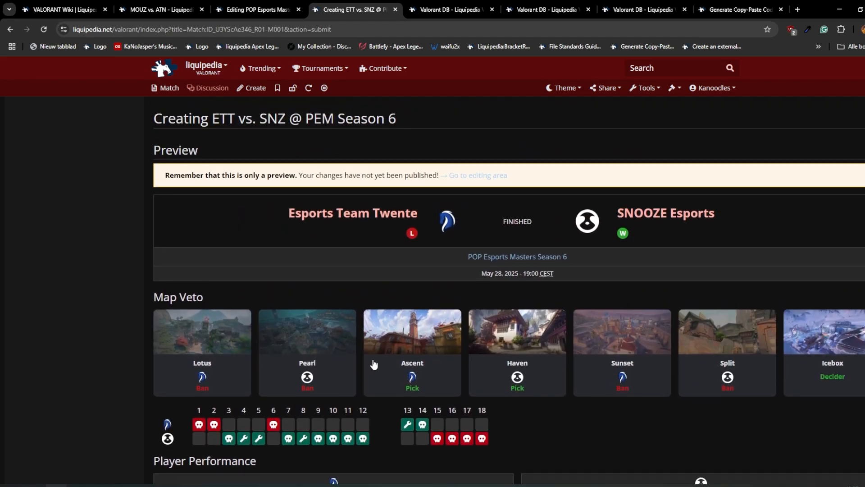
scroll(259, 345, down, 5)
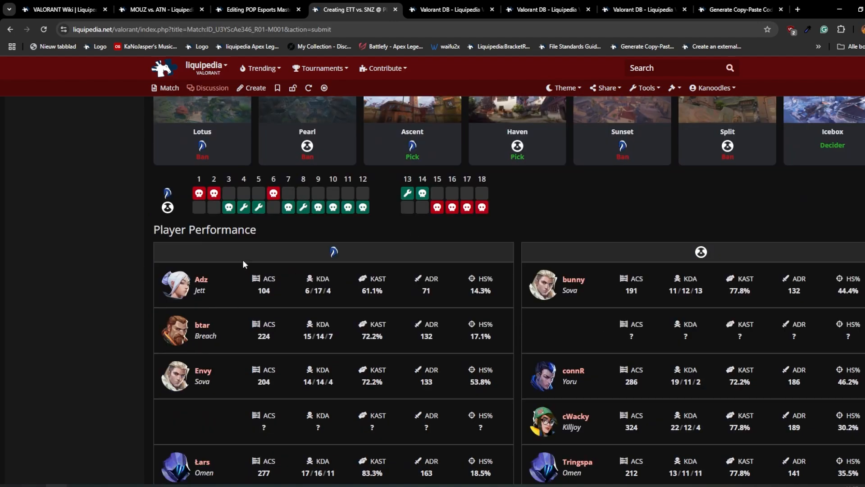
scroll(242, 260, down, 3)
scroll(205, 351, up, 8)
scroll(253, 307, down, 1)
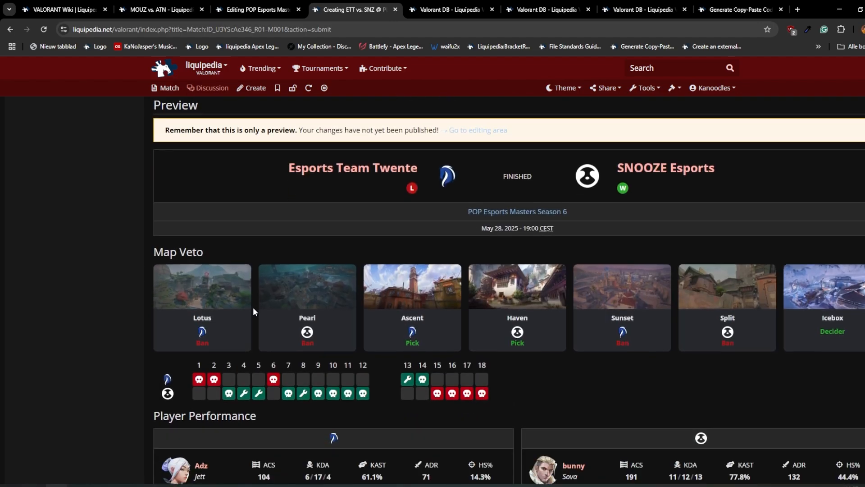
scroll(253, 307, down, 5)
Copy the Haven match ID from Valorant DB and set map 2's matchid to a2729919-67b7-4cc9-be44-47be6db59be0.
click(623, 8)
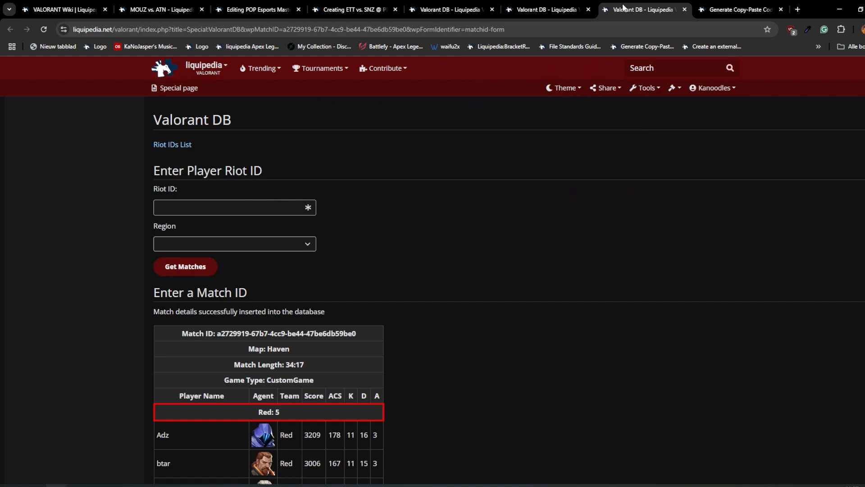
scroll(372, 245, down, 1)
click(549, 9)
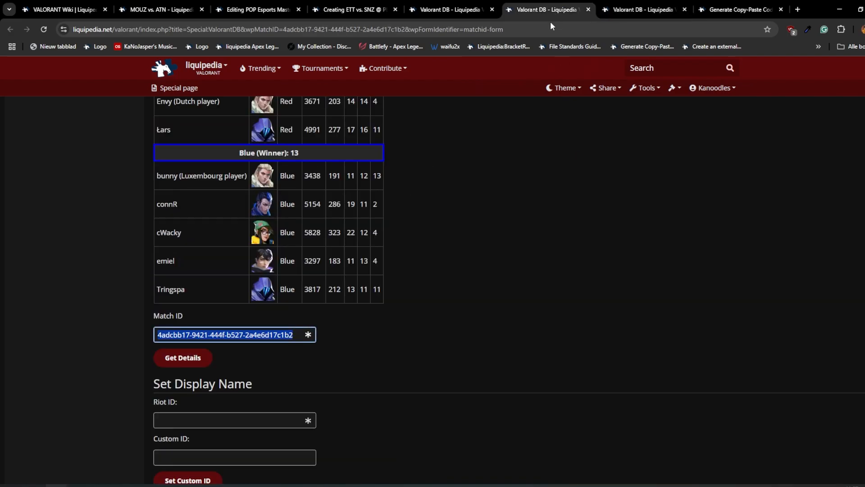
click(640, 10)
scroll(383, 310, down, 4)
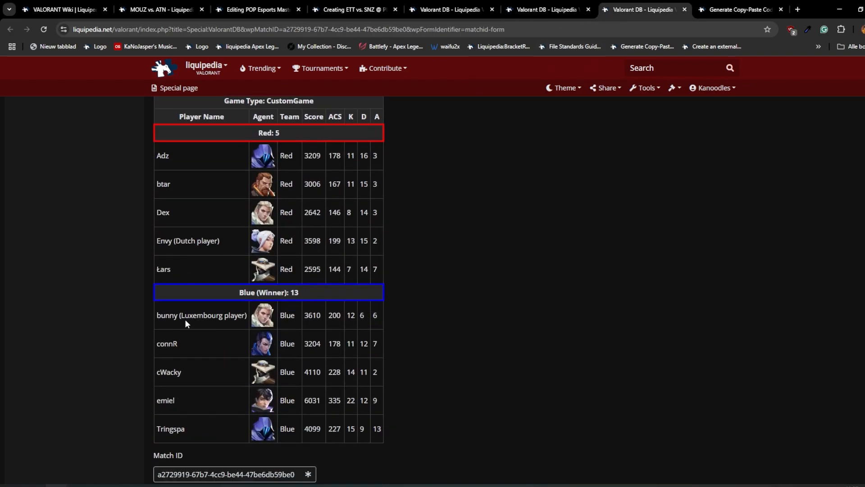
scroll(185, 319, down, 2)
click(353, 9)
scroll(240, 271, down, 7)
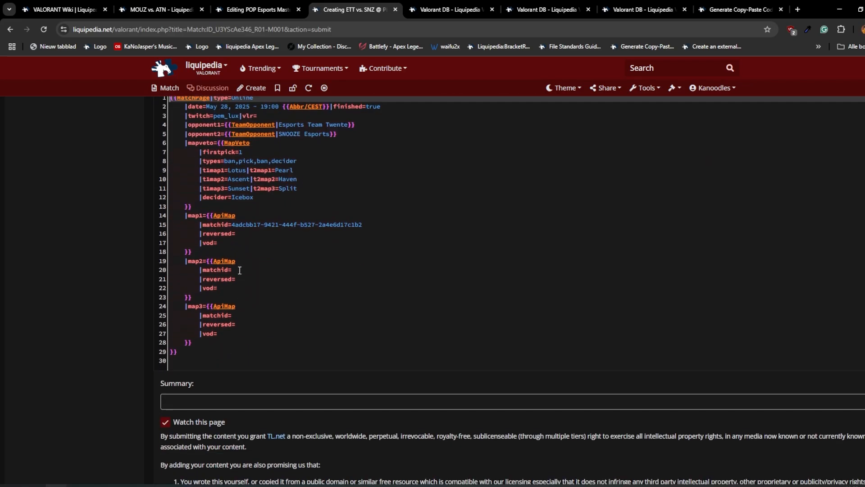
click(248, 271)
text(a2729919-67b7-4cc9-be44-47be6db59be0)
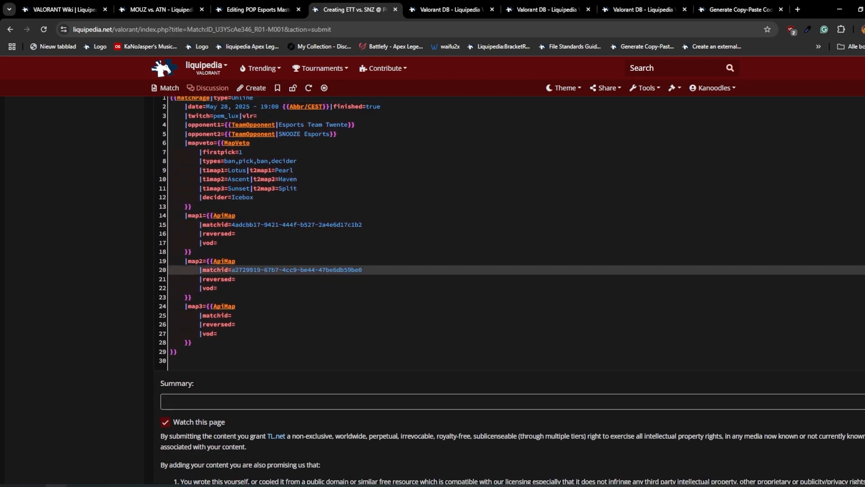
Preview the match page and compare the Haven and Ascent games' round results and player performance.
scroll(269, 437, down, 4)
click(251, 373)
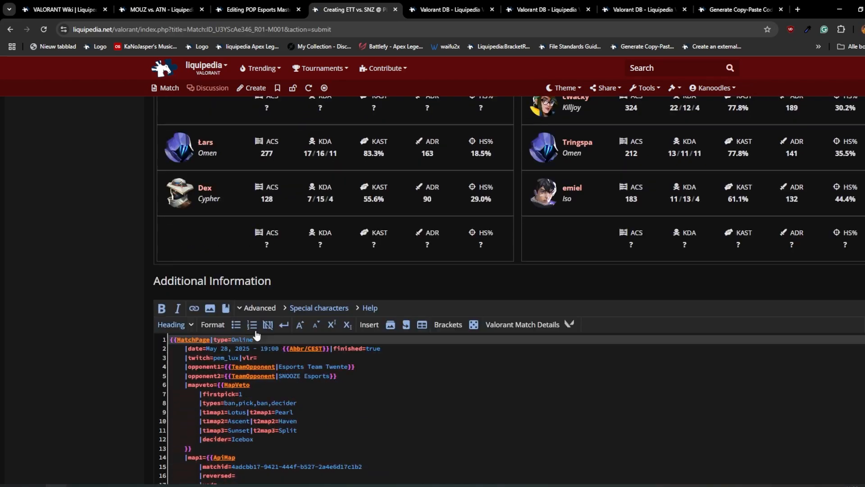
scroll(257, 336, up, 9)
click(249, 235)
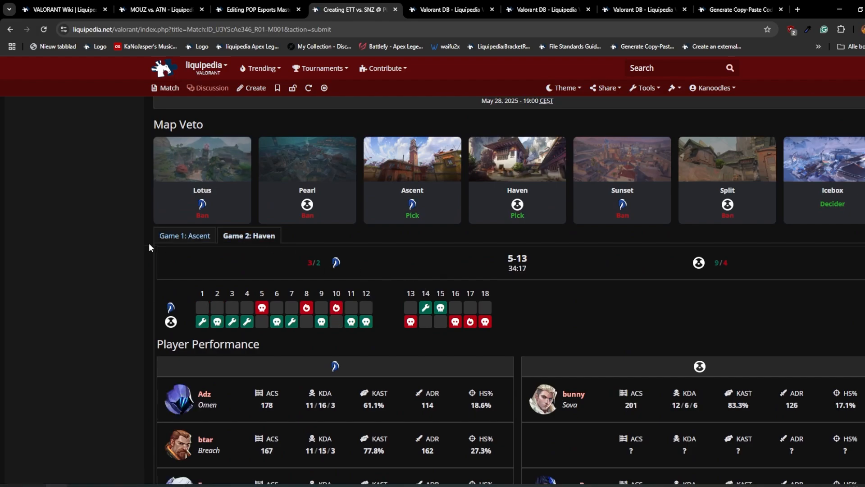
click(184, 235)
scroll(309, 336, down, 9)
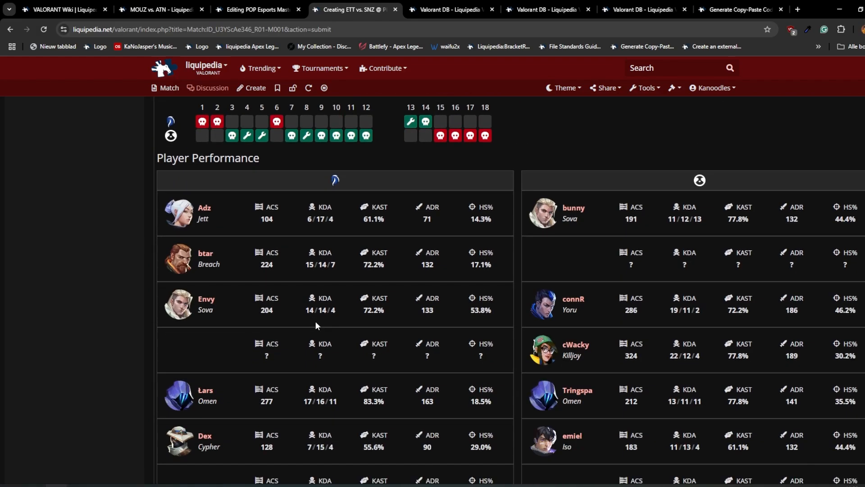
scroll(315, 326, down, 4)
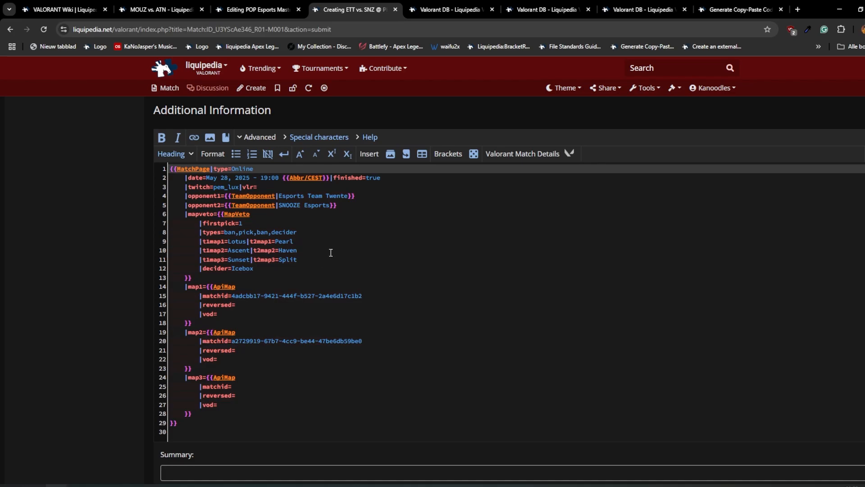
Set map 2's reversed parameter to true.
double_click(301, 207)
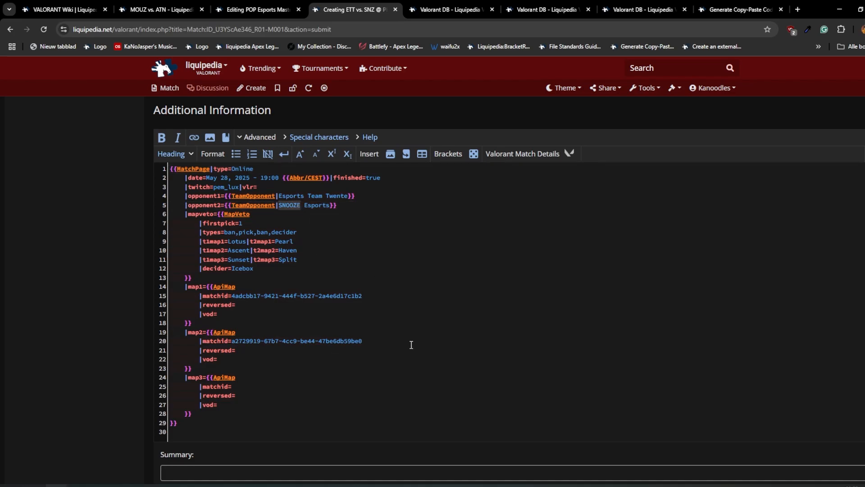
click(278, 349)
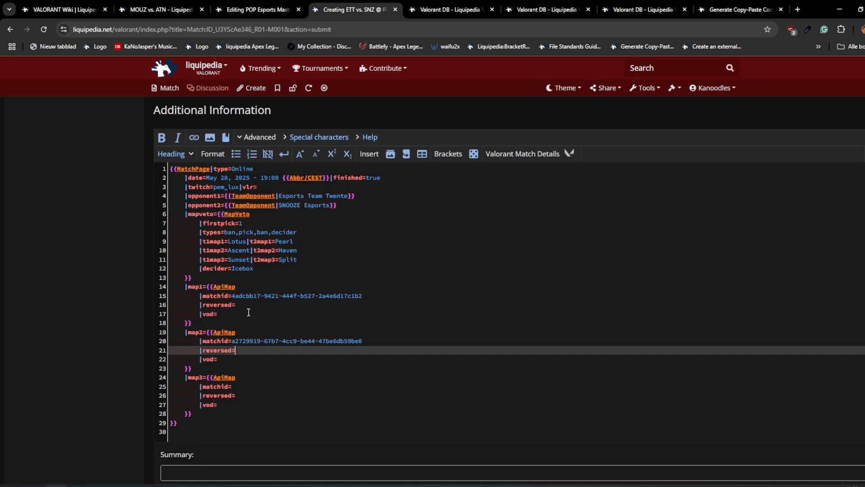
text(true)
Examine the Haven game's team sides and player performance in the existing preview.
scroll(119, 371, up, 7)
scroll(276, 332, up, 4)
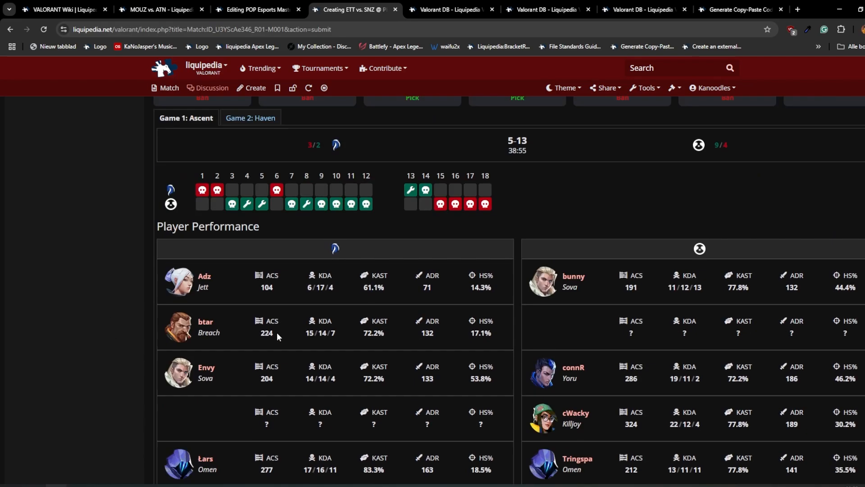
click(257, 144)
scroll(256, 246, down, 1)
scroll(256, 245, down, 1)
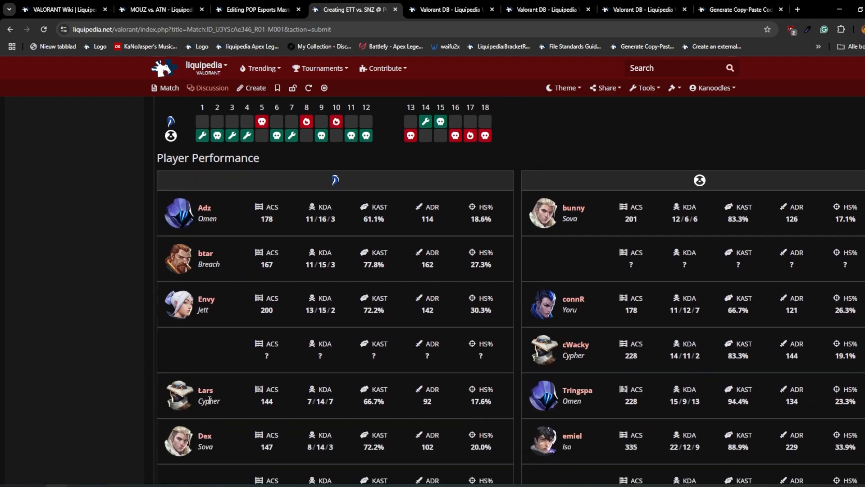
scroll(202, 447, down, 10)
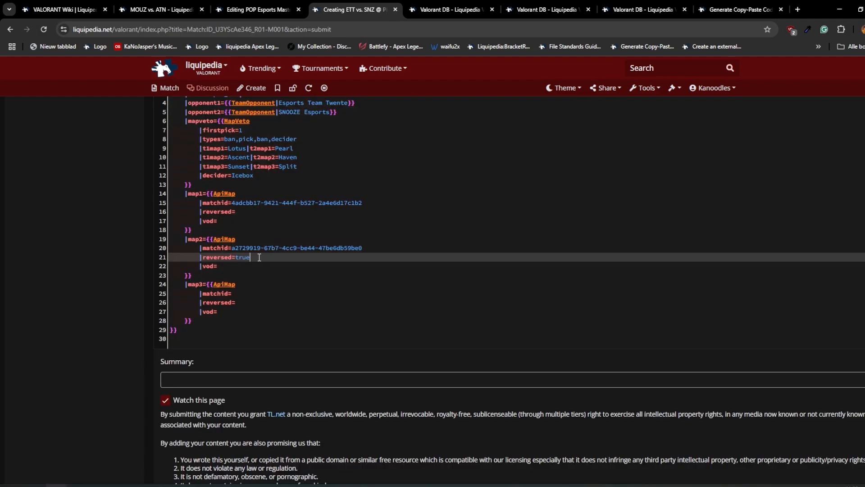
Preview the page with map 2 reversed and examine how Haven's players are assigned to the two teams.
scroll(225, 383, down, 4)
click(200, 317)
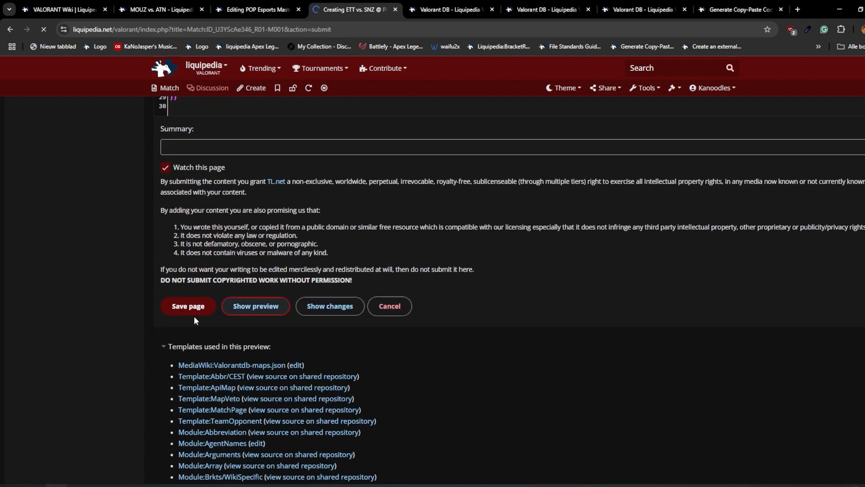
click(236, 181)
scroll(152, 277, down, 7)
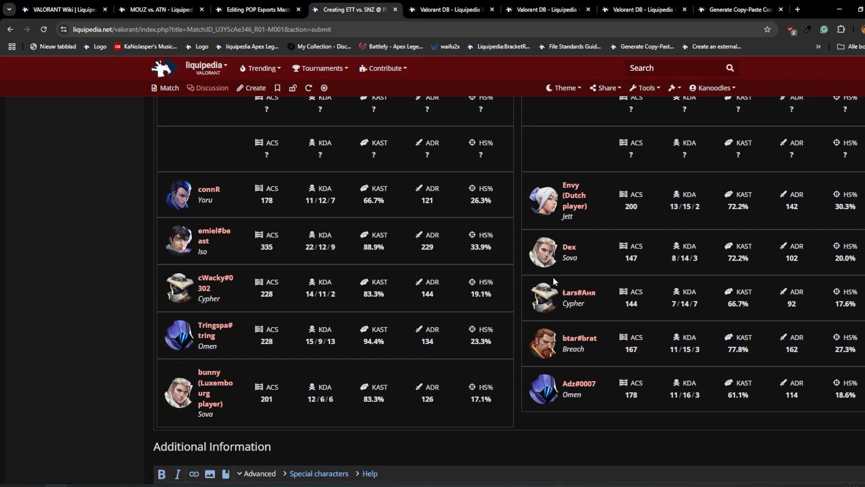
scroll(417, 282, down, 6)
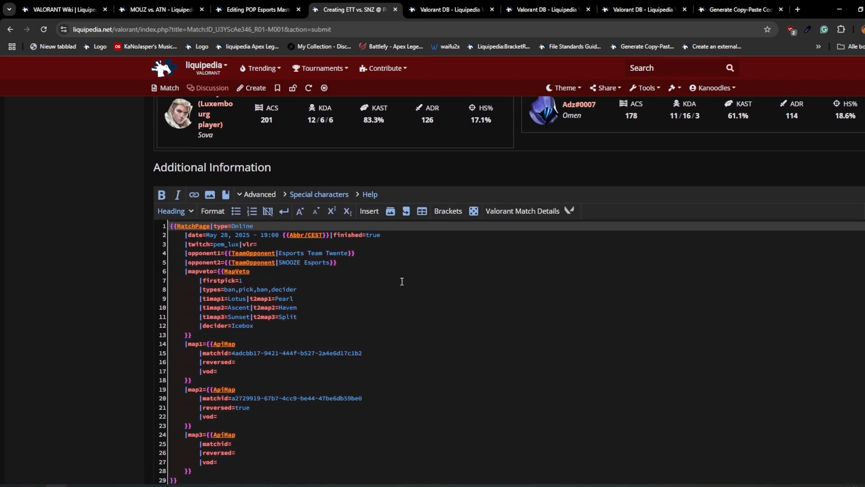
Clear the value of map 2's reversed parameter.
click(252, 407)
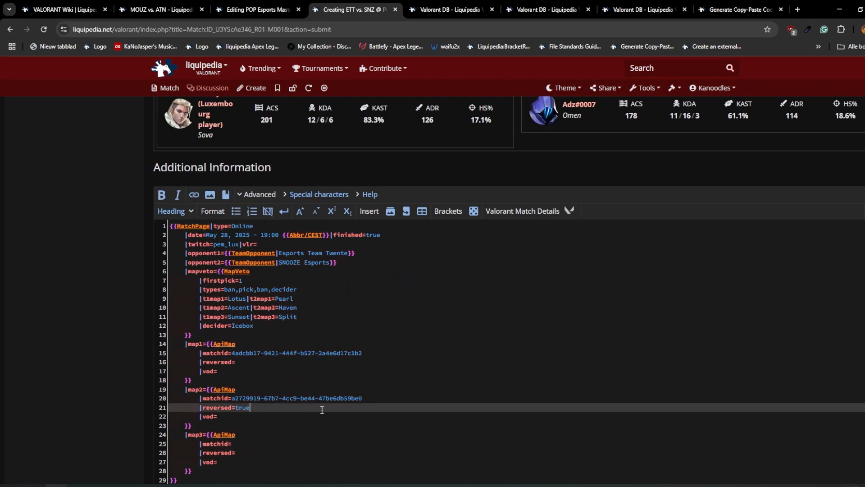
key(ctrl+shift+Left)
key(BackSpace)
Check the semifinal on the tournament page and replace map 3's ApiMap parameters with map=Icebox and finished=skip on one line.
click(257, 9)
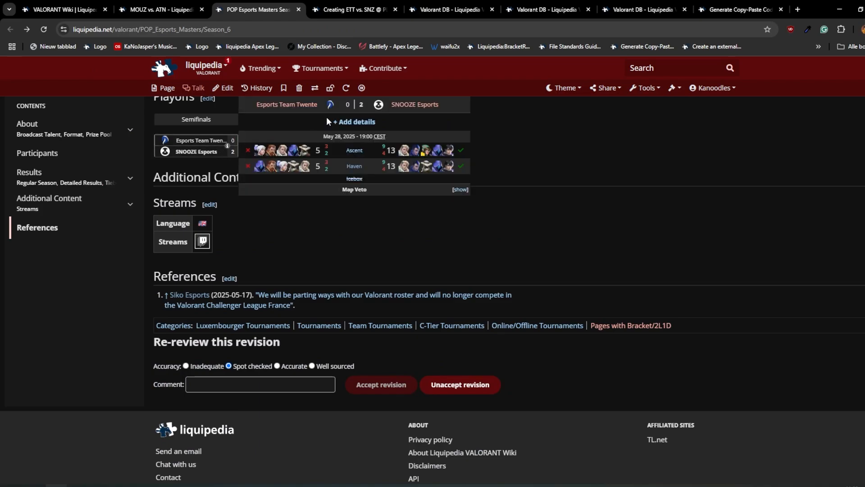
click(351, 11)
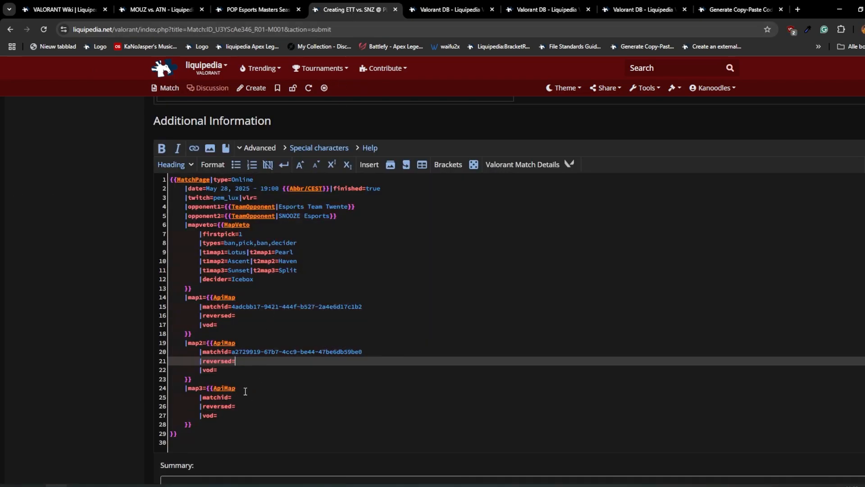
drag(245, 391, 252, 413)
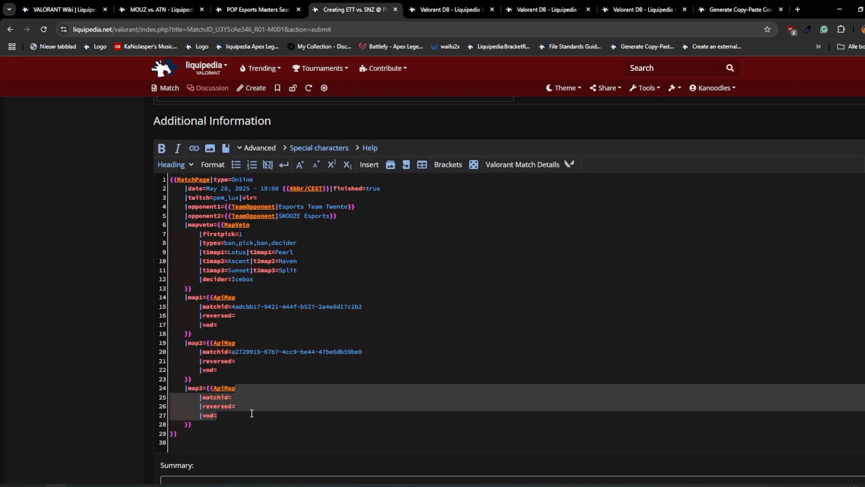
text(|map)
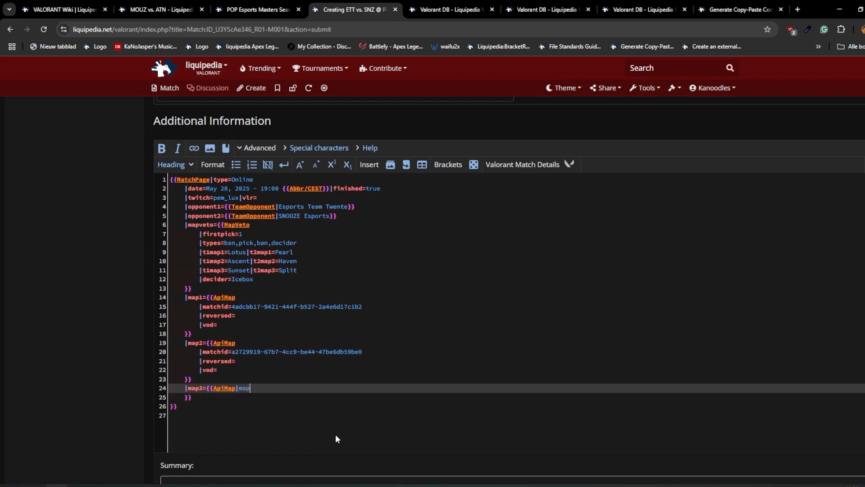
text(=Icebox|finished=skip)
key(Delete)
key(Delete)
key(Delete)
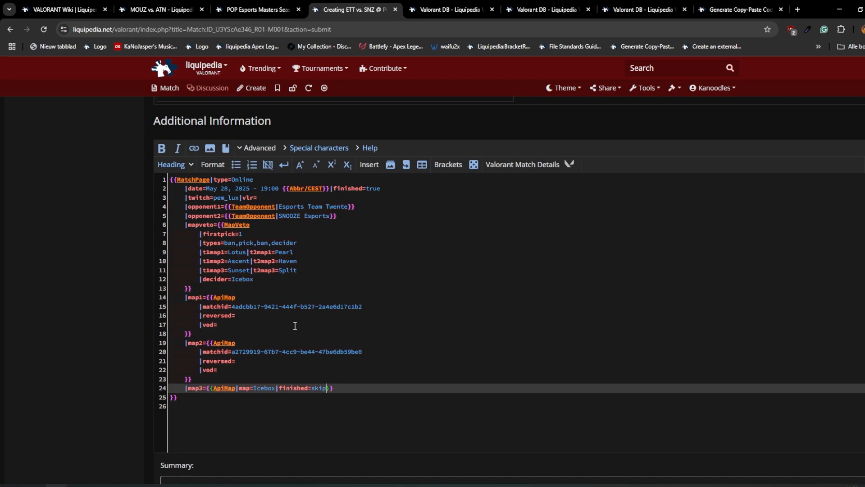
Save the new match page and review its map veto, round results and player performance.
click(269, 324)
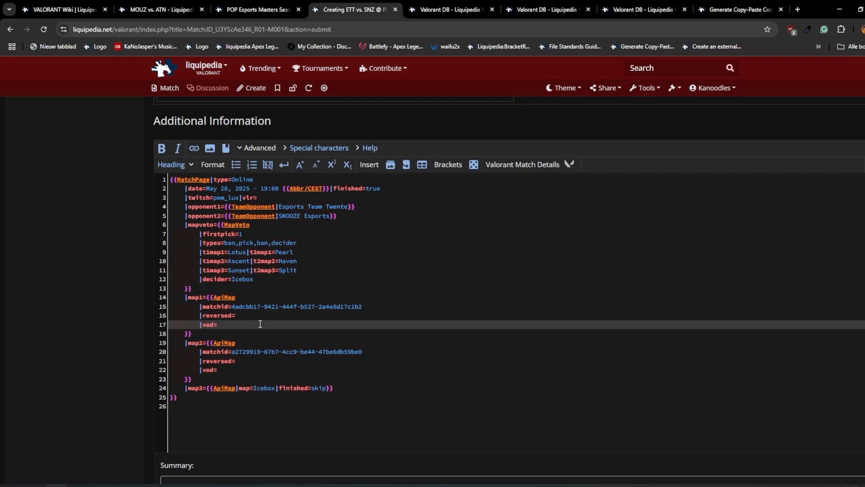
click(301, 374)
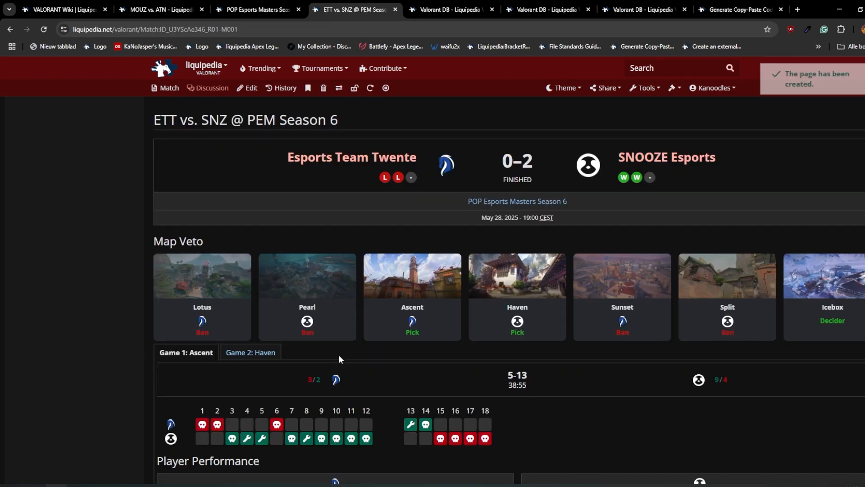
scroll(458, 293, down, 8)
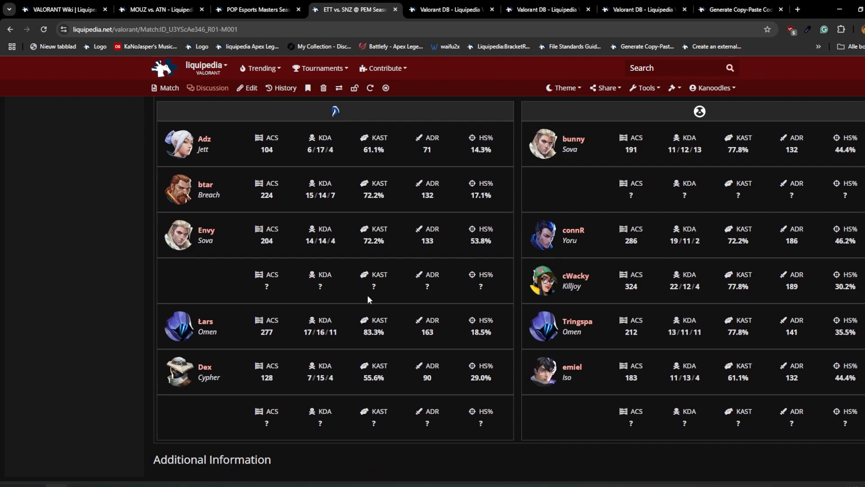
scroll(410, 321, up, 8)
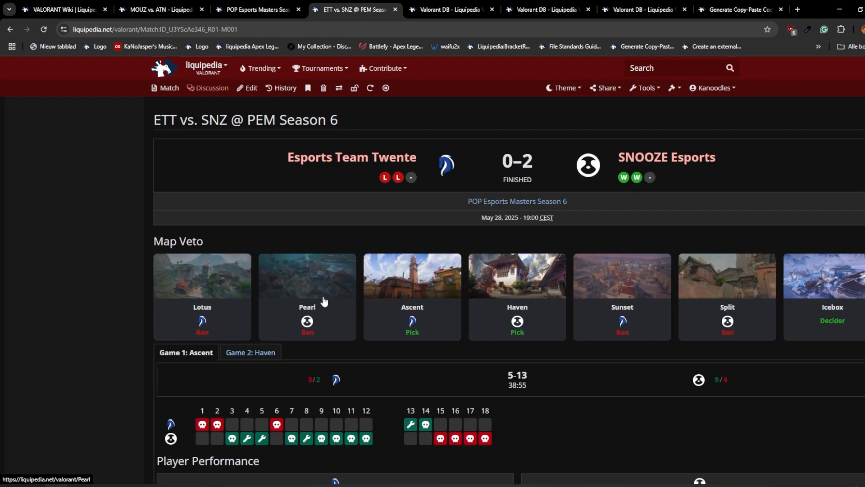
In the tournament page's Playoffs section, strip semifinal R1M1 down to an empty {{Match}} template and save the section.
click(258, 10)
scroll(464, 261, up, 3)
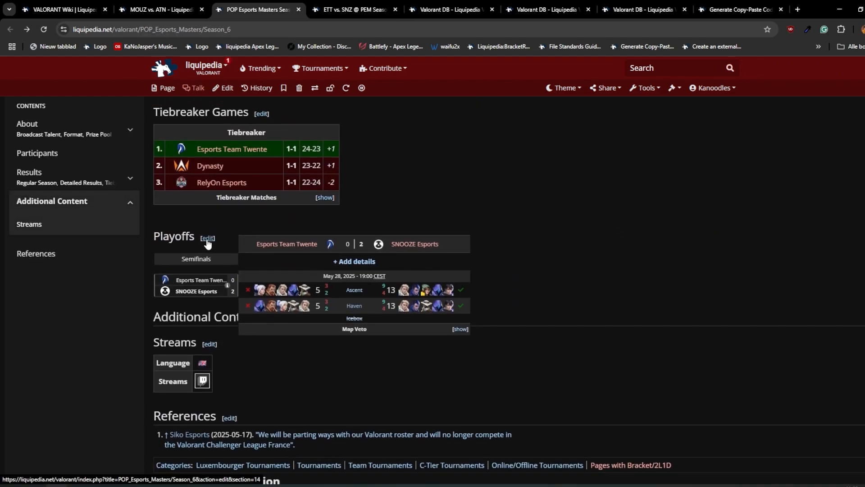
middle_click(208, 237)
click(326, 4)
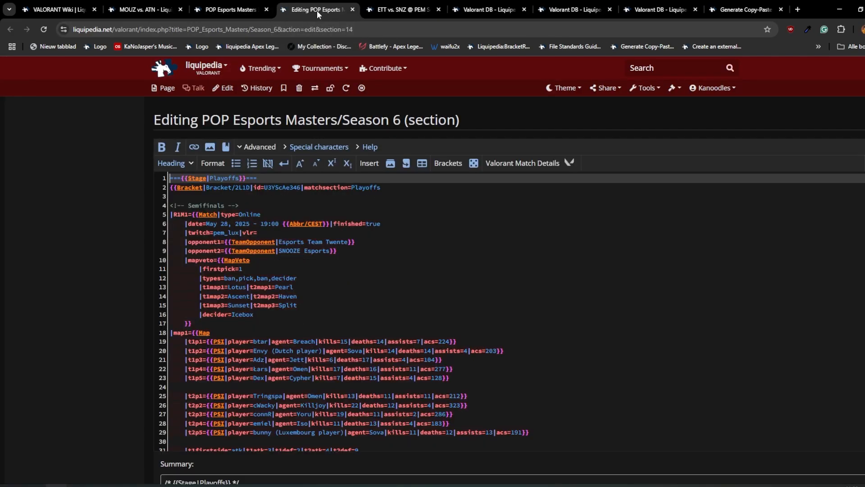
drag(172, 213, 346, 389)
scroll(352, 279, down, 3)
scroll(356, 387, down, 2)
key(BackSpace)
key(BackSpace)
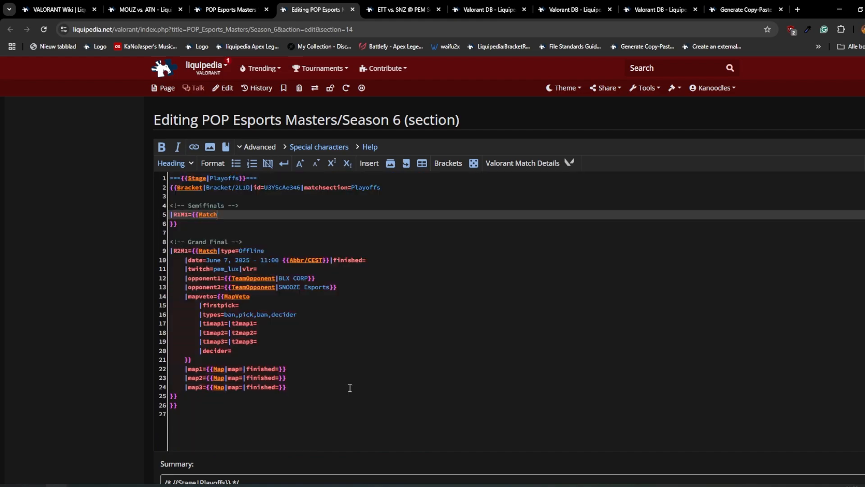
scroll(145, 355, down, 4)
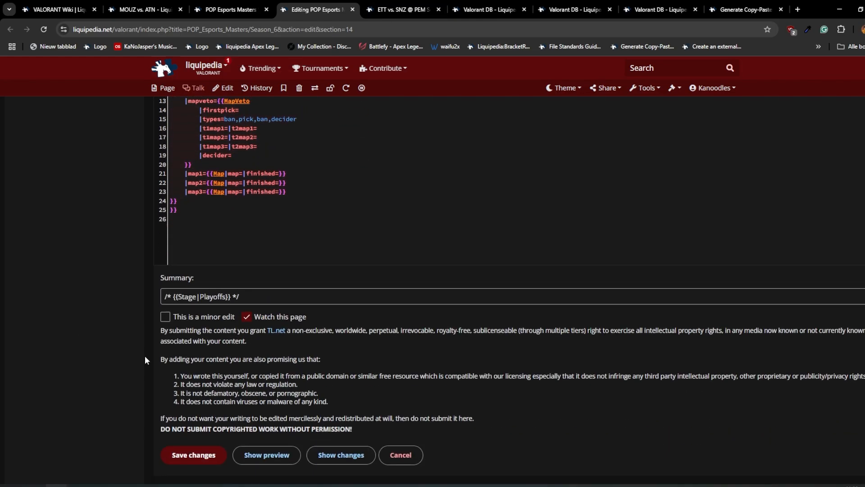
click(200, 455)
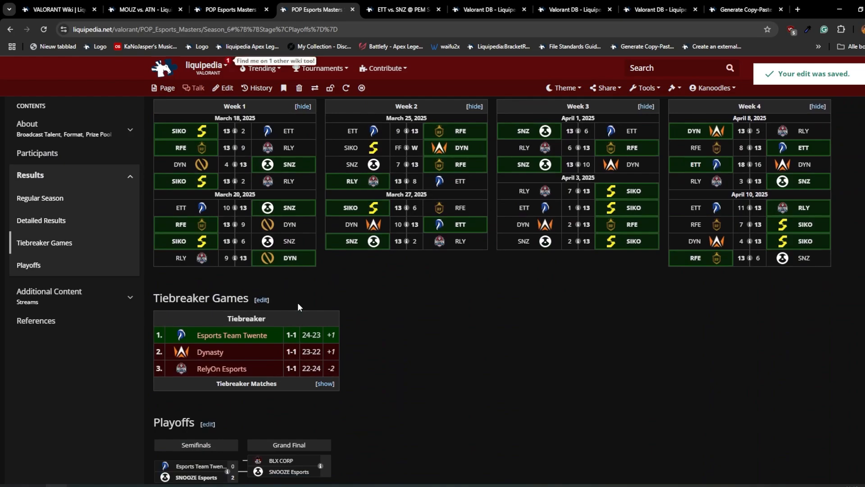
Check the semifinal's bracket popup including its map veto, and open its match details page.
scroll(308, 294, down, 3)
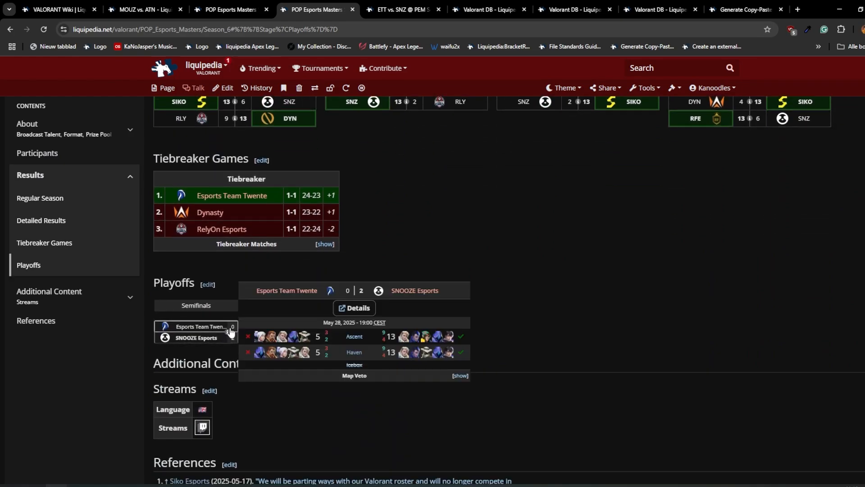
click(234, 332)
drag(371, 363, 336, 365)
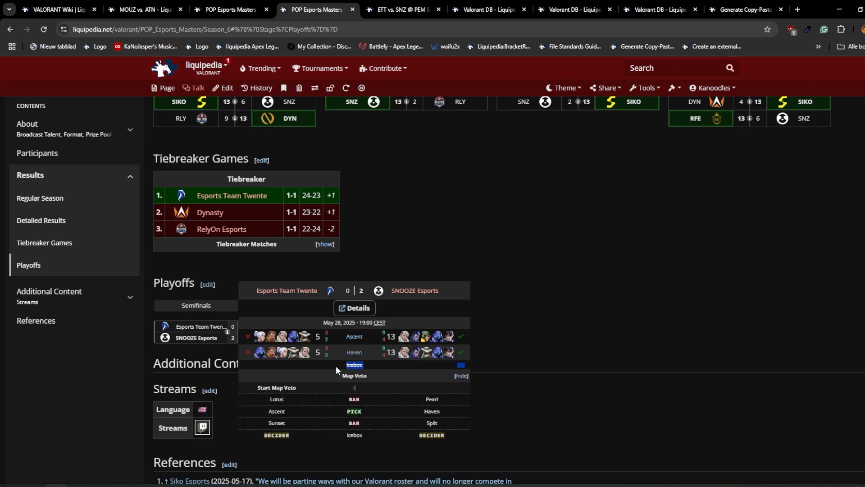
click(350, 315)
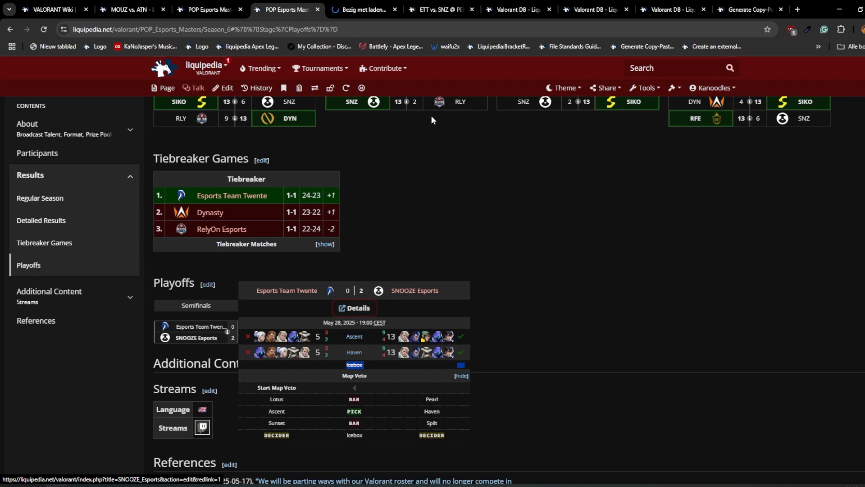
Edit the semifinal match page, set map 1's vod to asdasdasf and preview the VODs section.
scroll(332, 210, down, 5)
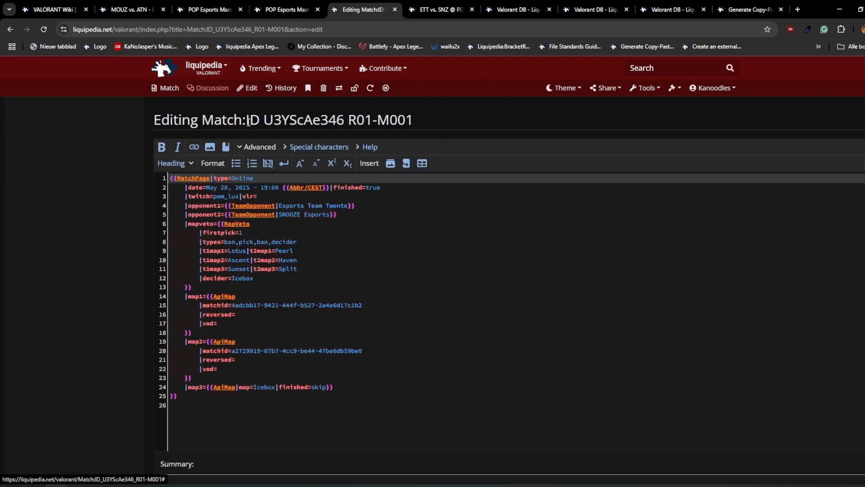
click(254, 320)
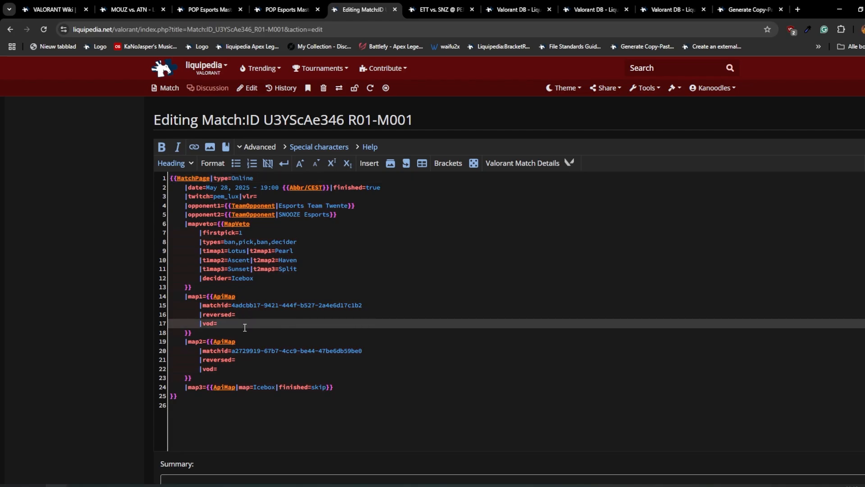
text(asdasdasf)
scroll(116, 299, down, 5)
click(263, 408)
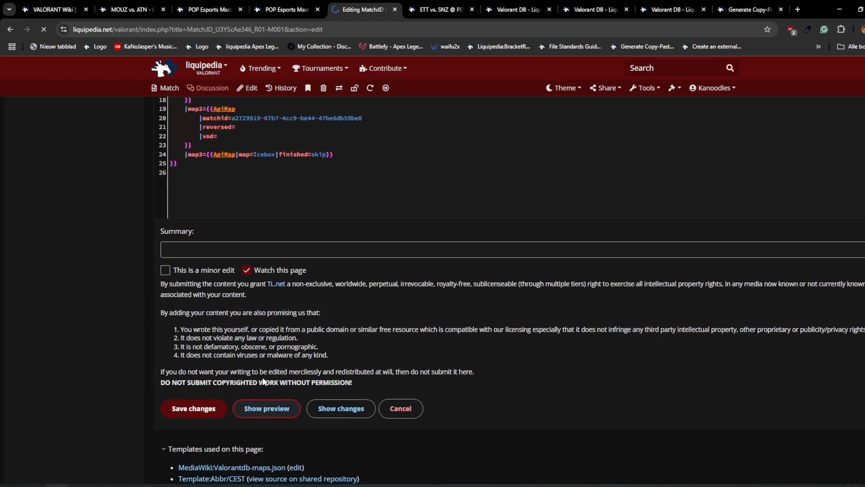
scroll(243, 347, up, 2)
scroll(127, 349, down, 8)
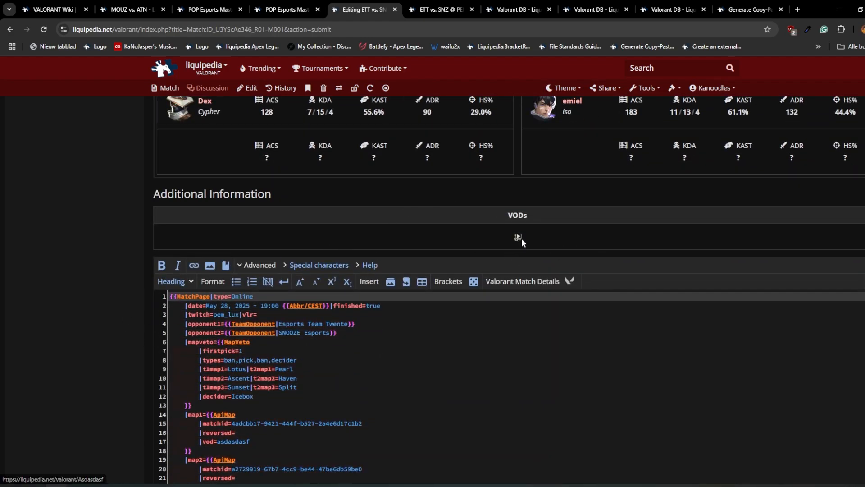
From the playoffs bracket, start a new details page for the grand final between BLX CORP and SNOOZE Esports.
click(282, 5)
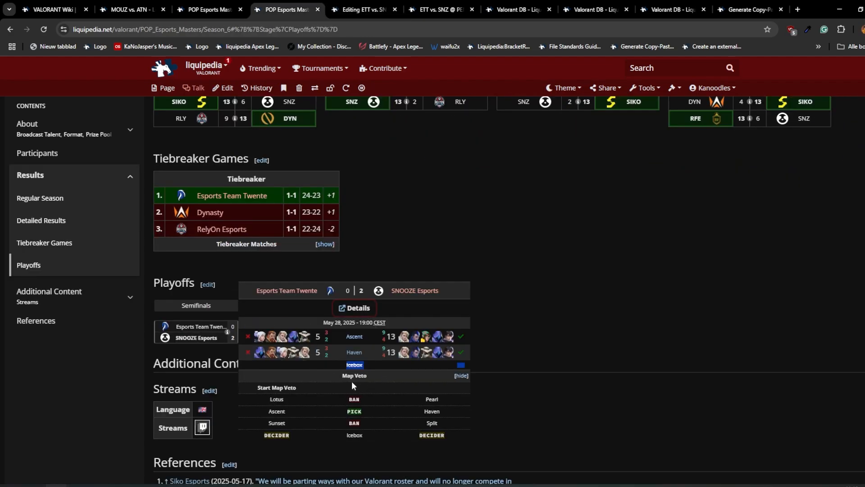
click(360, 10)
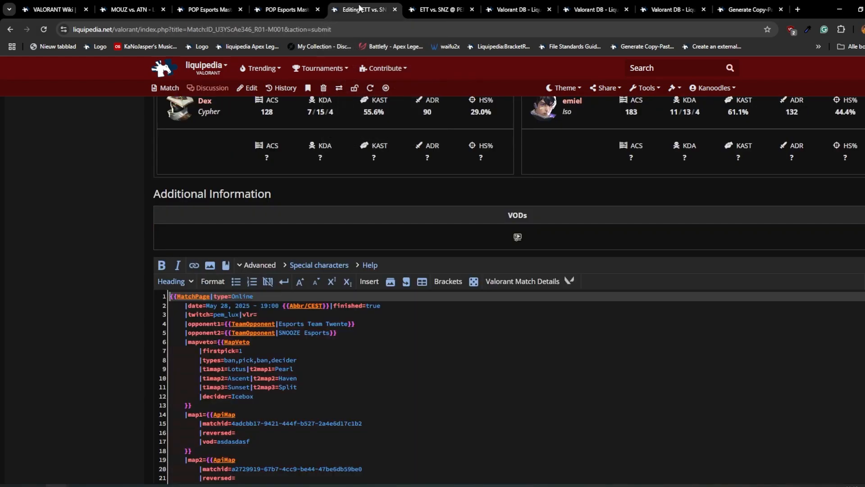
click(329, 9)
mouse_move(326, 323)
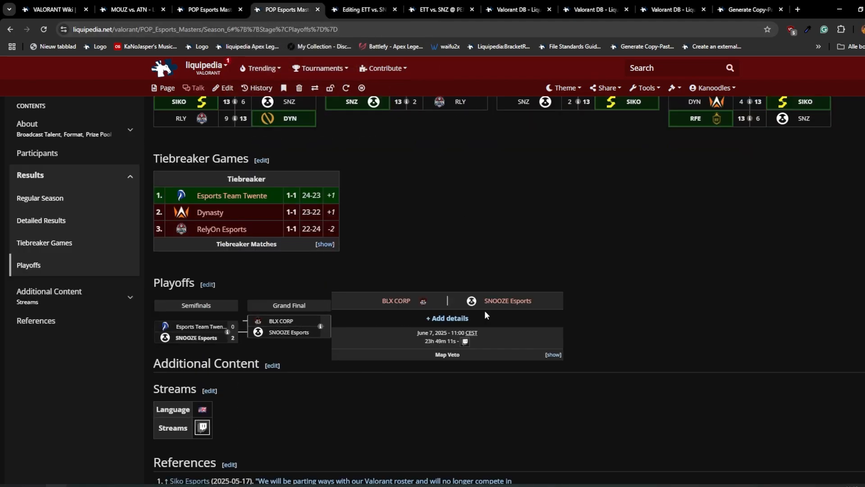
middle_click(453, 318)
click(347, 5)
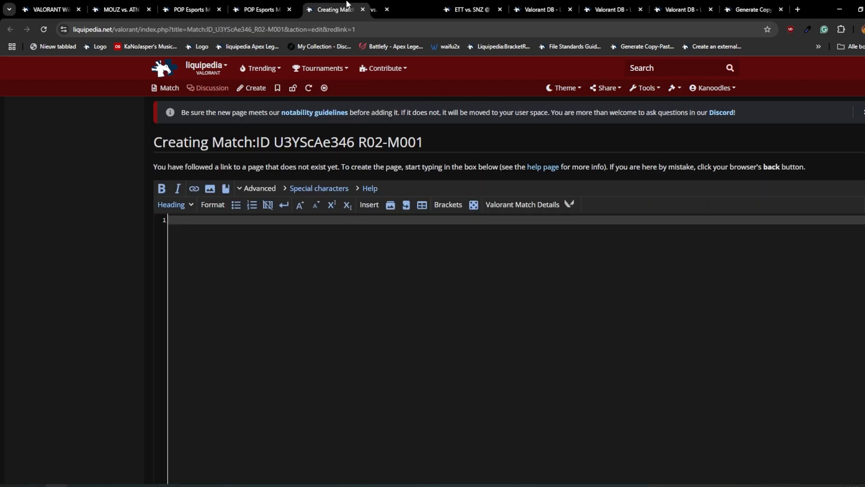
Copy the generated three-map MatchPage template and paste it into the new grand final page.
click(750, 9)
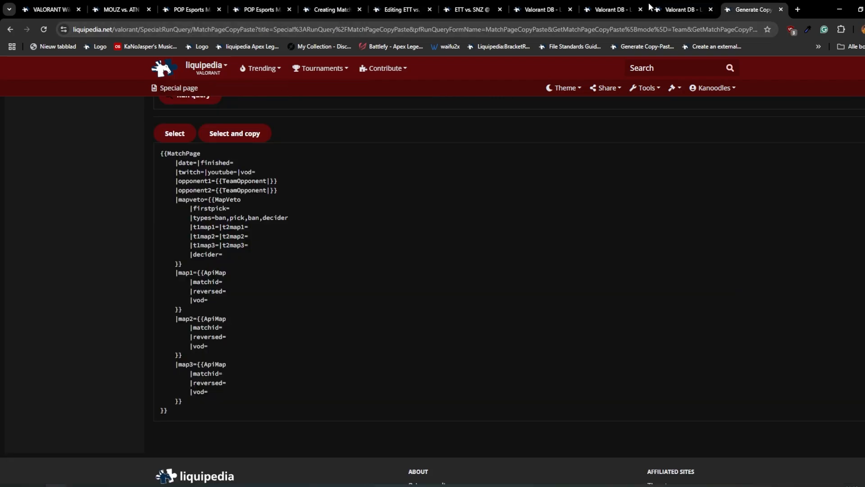
click(243, 140)
key(ctrl+c)
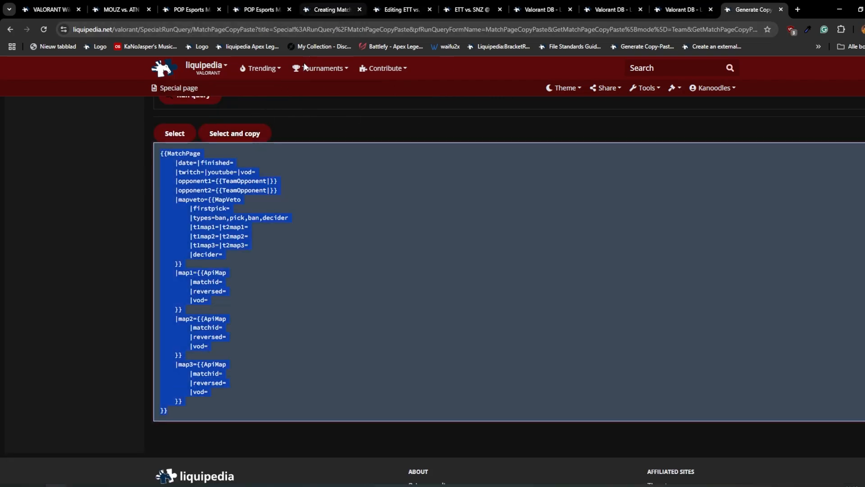
key(ctrl+5)
key(ctrl+v)
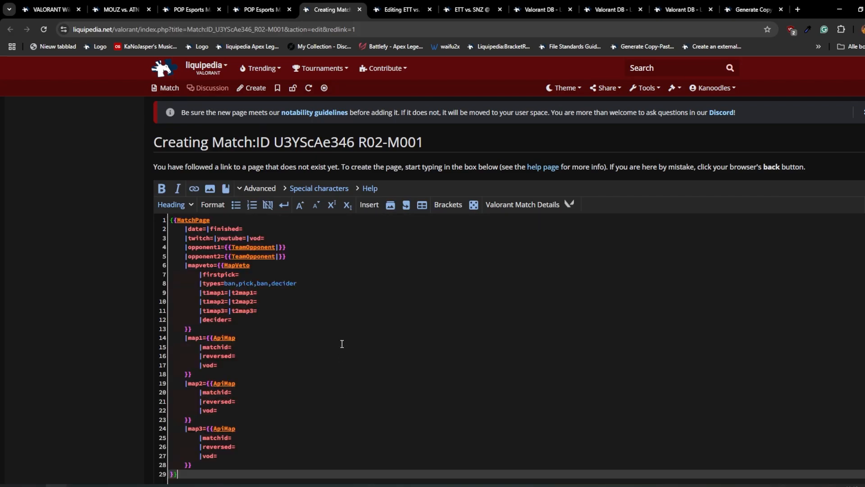
Replace the template's header with the grand final's type, date, twitch and opponent lines from the Playoffs section, and save the new page.
click(246, 5)
click(208, 287)
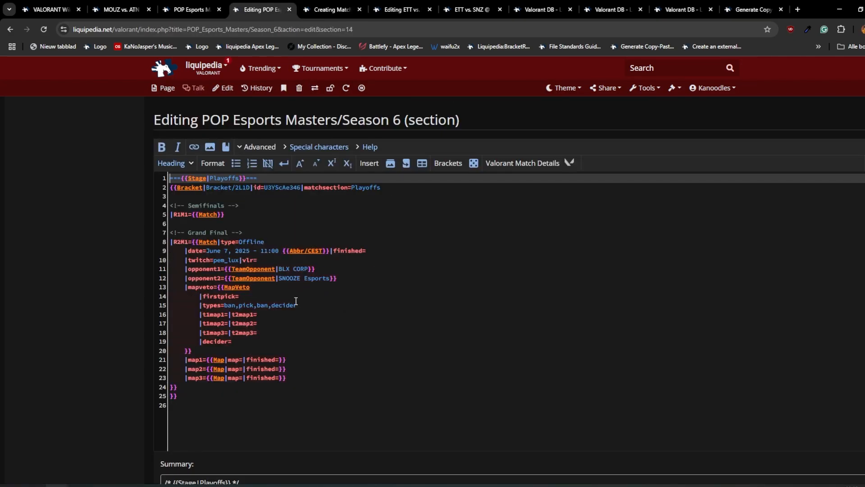
drag(353, 278, 309, 257)
click(332, 9)
text(|type=Offline     |date=June 7, 2025 - 11:00 {{Abbr/CEST}}|finished=     |twitch=pem_lux|vlr=     |opponent1={{TeamOpponent|BLX CORP}}     |opponent2={{TeamOpponent|SNOOZE Esports}})
scroll(309, 257, down, 5)
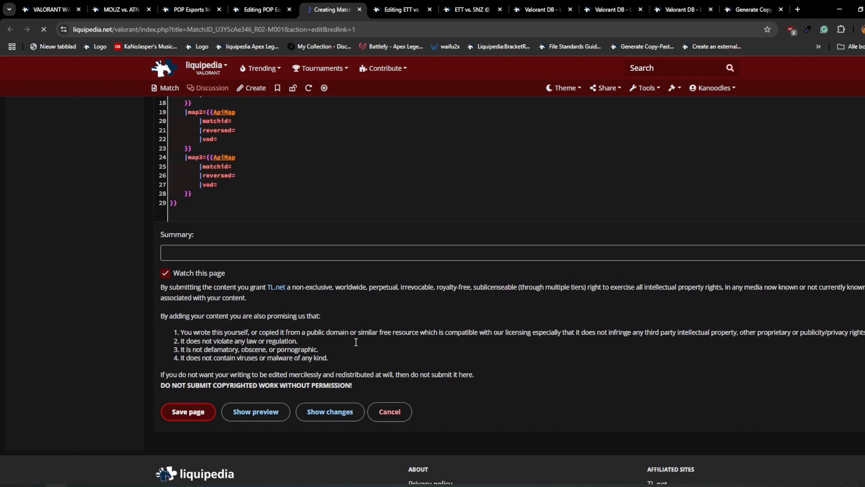
scroll(323, 287, up, 4)
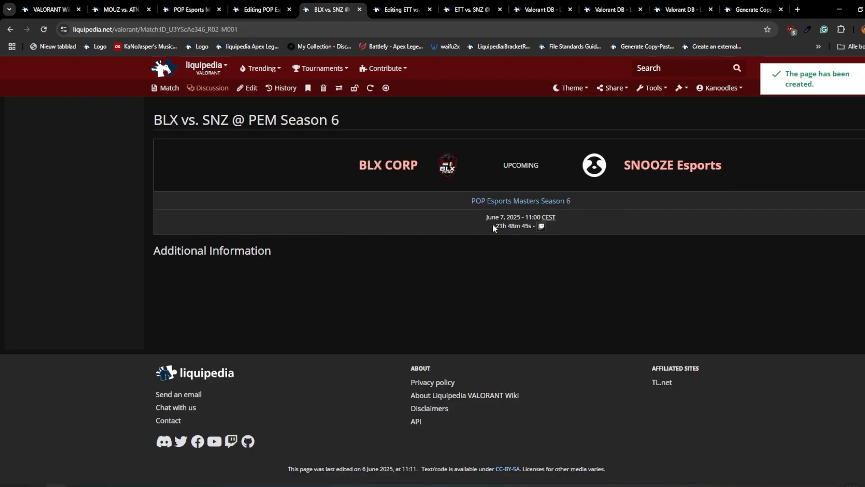
drag(493, 223, 552, 230)
Reduce grand final R2M1 in the tournament's Playoffs section to an empty {{Match}} template and save the section.
click(242, 6)
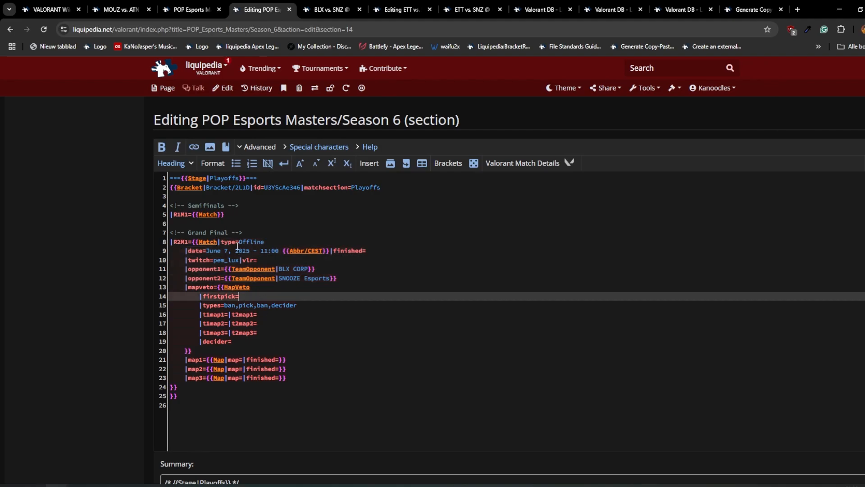
drag(218, 243, 329, 380)
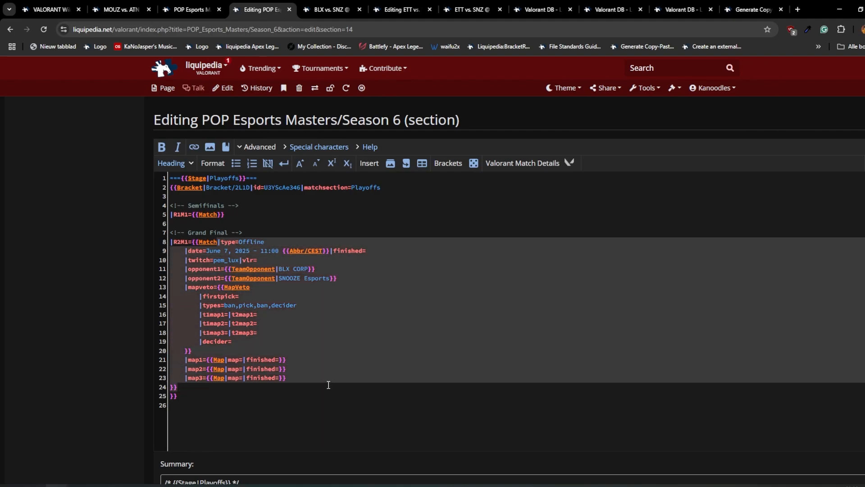
key(BackSpace)
key(Delete)
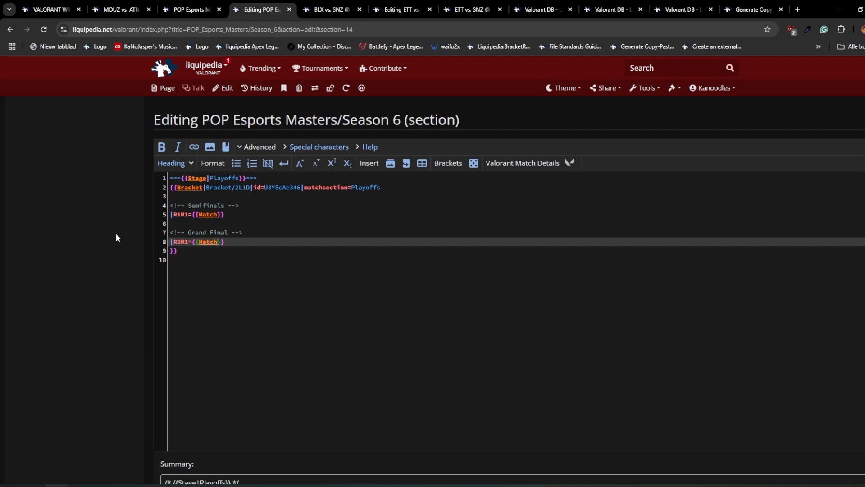
scroll(217, 376, down, 6)
click(218, 371)
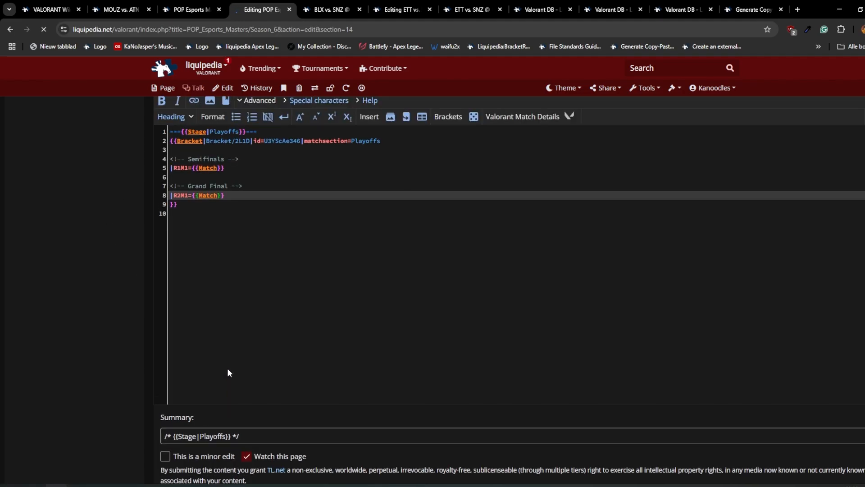
Close the open grand final and semifinal match page tabs, including the unsaved VOD edit.
click(359, 9)
click(359, 9)
click(358, 9)
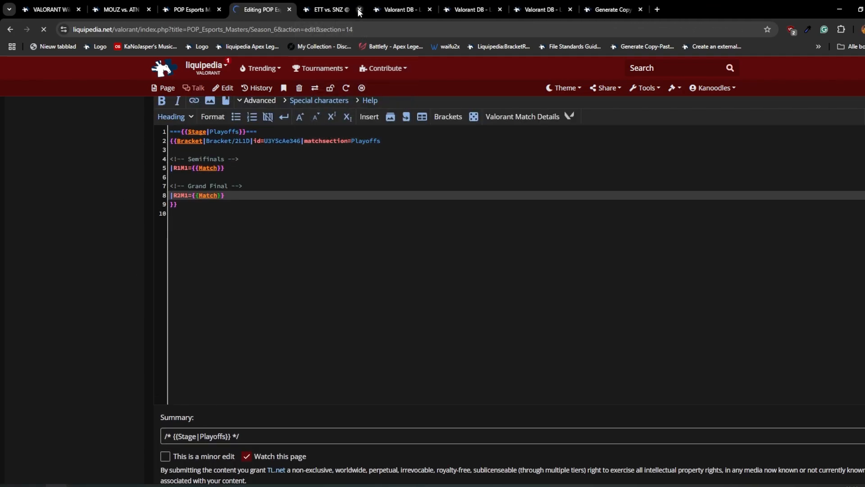
Open a recorded match's details in Valorant DB and copy its match ID fcc414ab-cef3-4f46-9cf5-a8967d1f962c.
click(334, 10)
middle_click(246, 182)
click(492, 6)
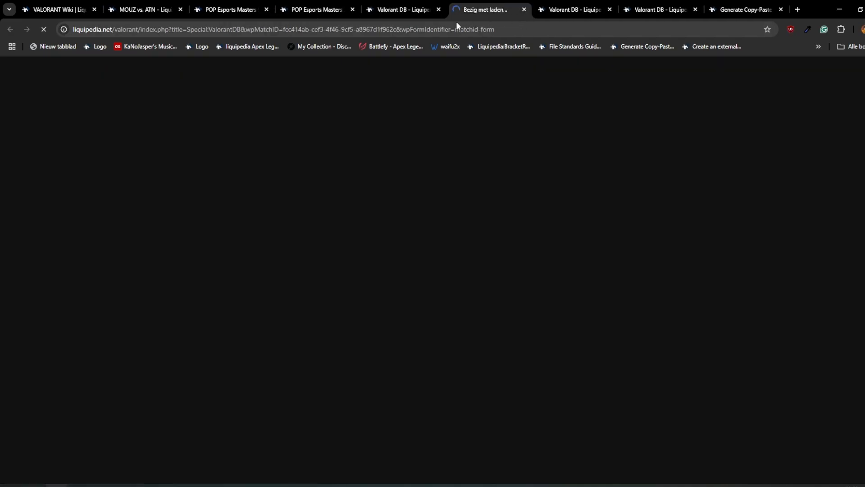
scroll(255, 345, down, 5)
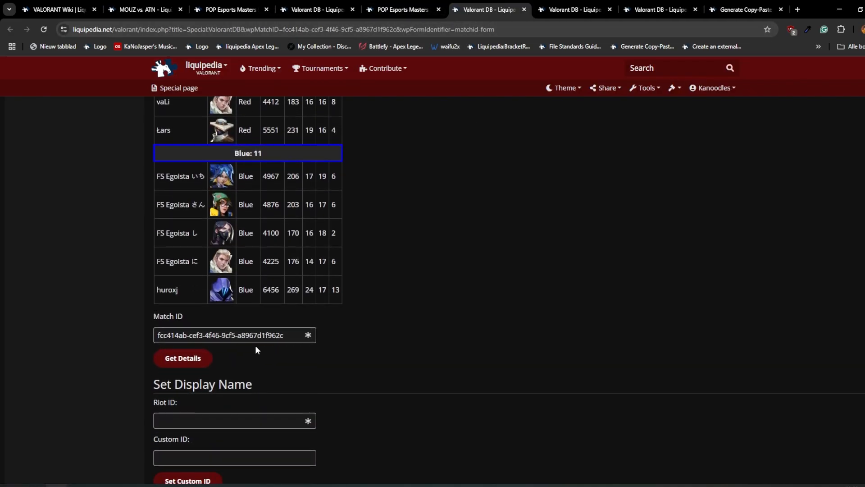
click(232, 335)
Open the grand final's match page from the playoffs bracket in a new tab and expand its map veto.
drag(316, 10, 388, 10)
scroll(382, 381, down, 10)
scroll(382, 376, down, 15)
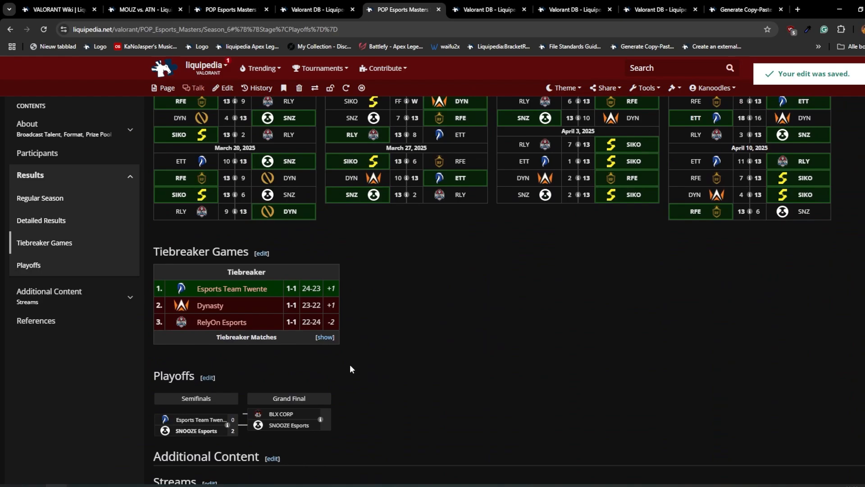
middle_click(447, 225)
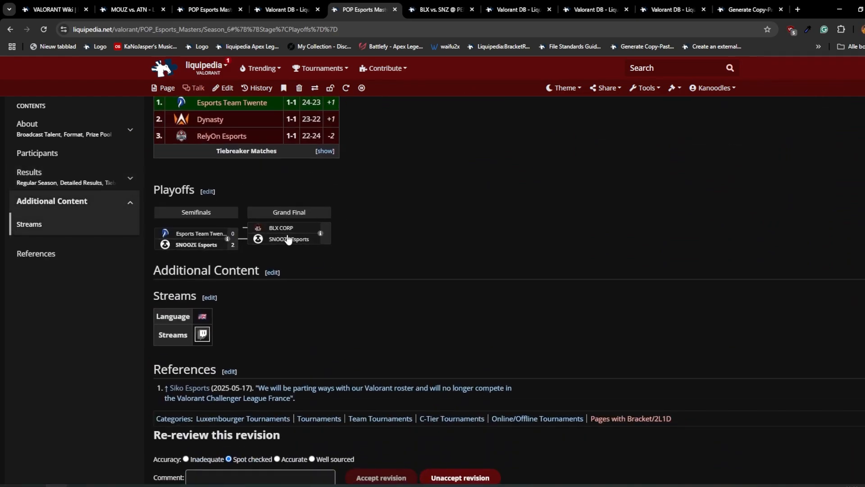
mouse_move(289, 240)
click(553, 262)
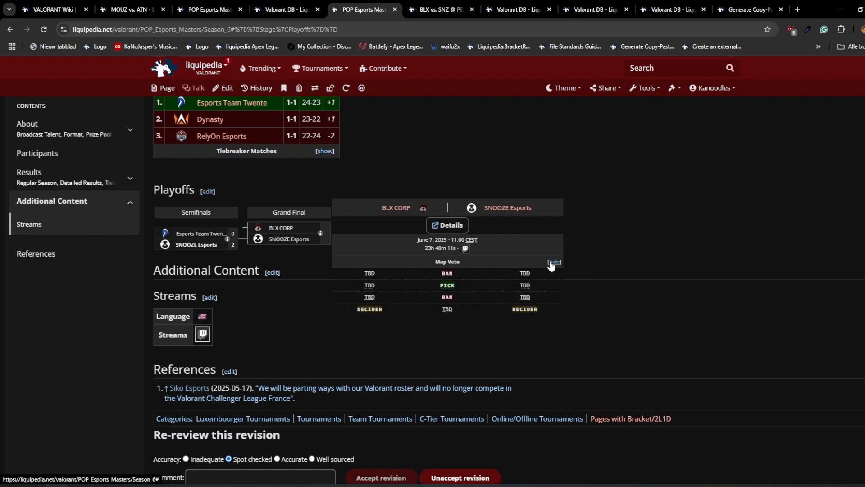
Edit the grand final match page, paste the copied match ID as map 1's matchid and preview the page.
click(439, 9)
click(247, 88)
click(269, 309)
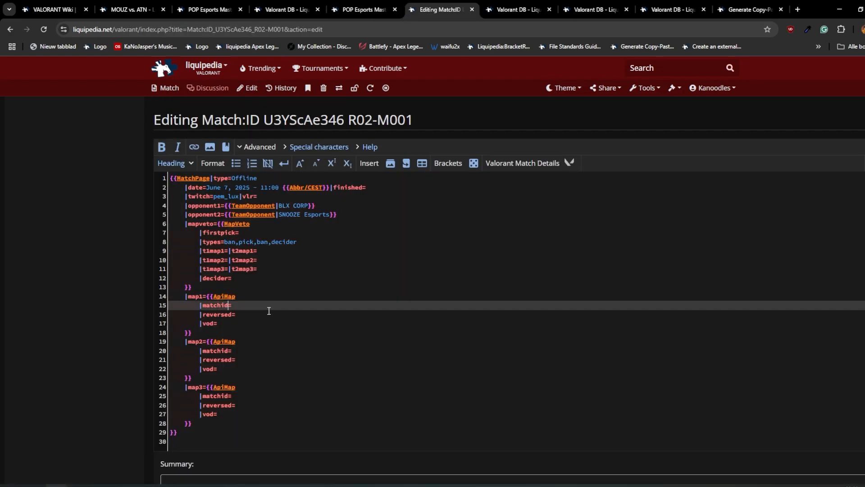
key(ctrl+v)
scroll(279, 360, down, 7)
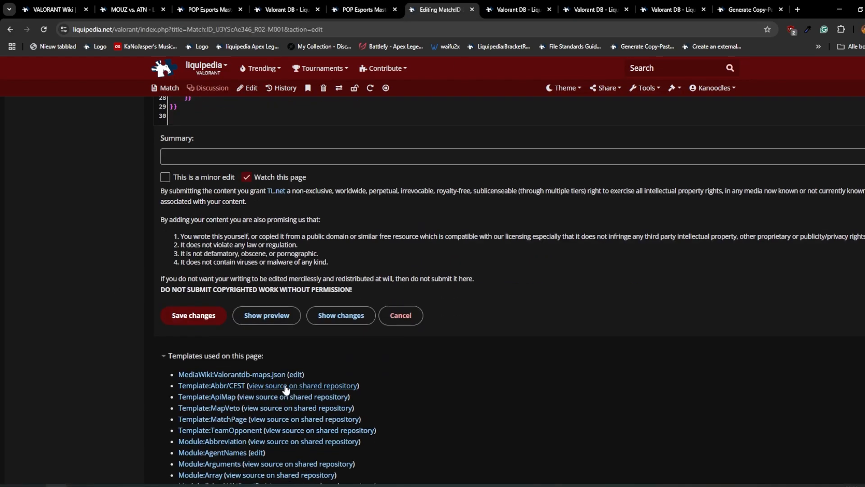
click(276, 323)
scroll(379, 446, up, 6)
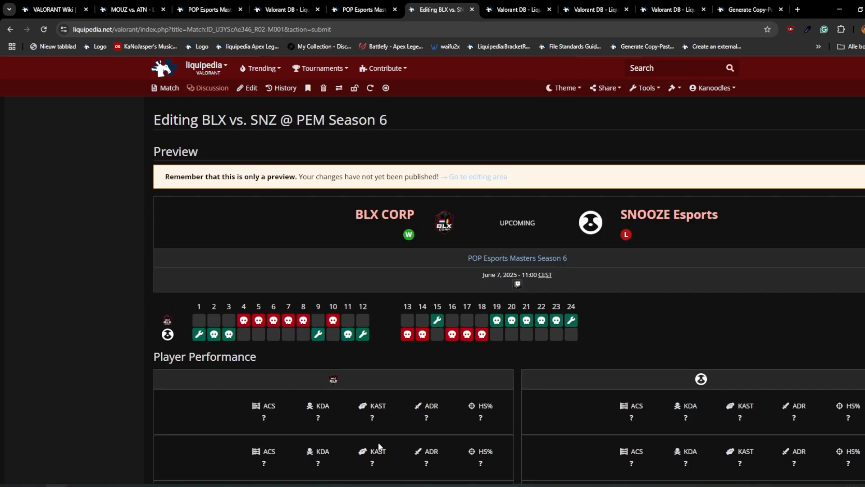
Examine the Player Performance tables of both teams in the grand final page preview.
scroll(378, 447, down, 14)
scroll(294, 279, up, 6)
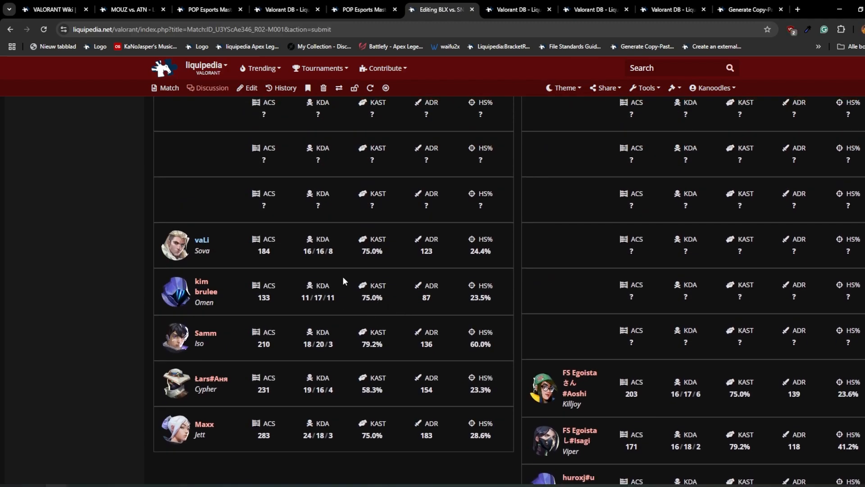
scroll(385, 283, down, 3)
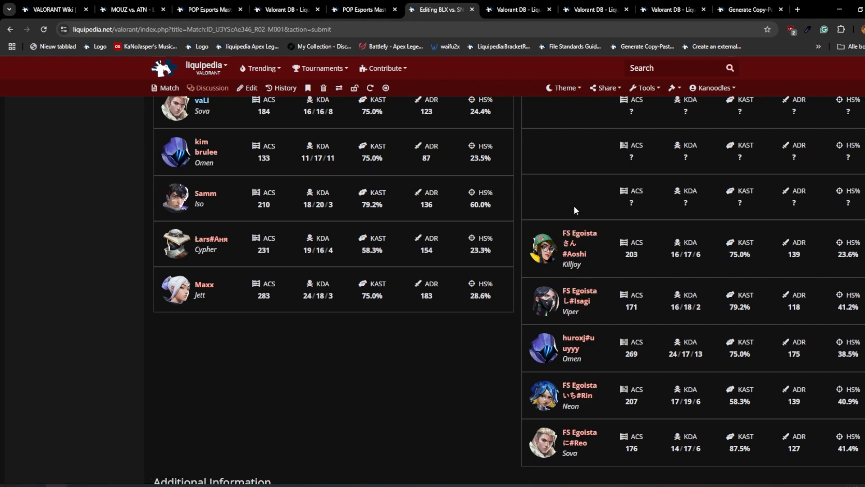
scroll(282, 285, up, 1)
scroll(282, 285, up, 3)
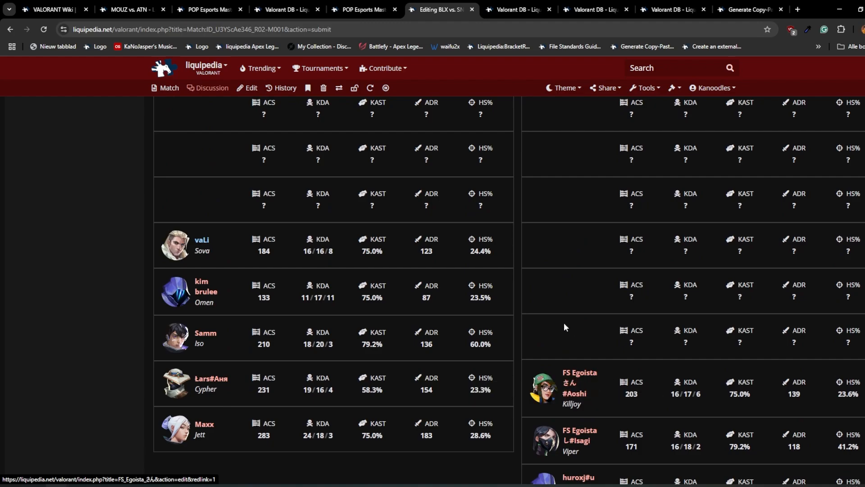
Copy the first blue-team player's name from the Valorant DB match details and choose FS Egoista いち#Rin (eu) as the Riot ID under Set Display Name.
click(518, 9)
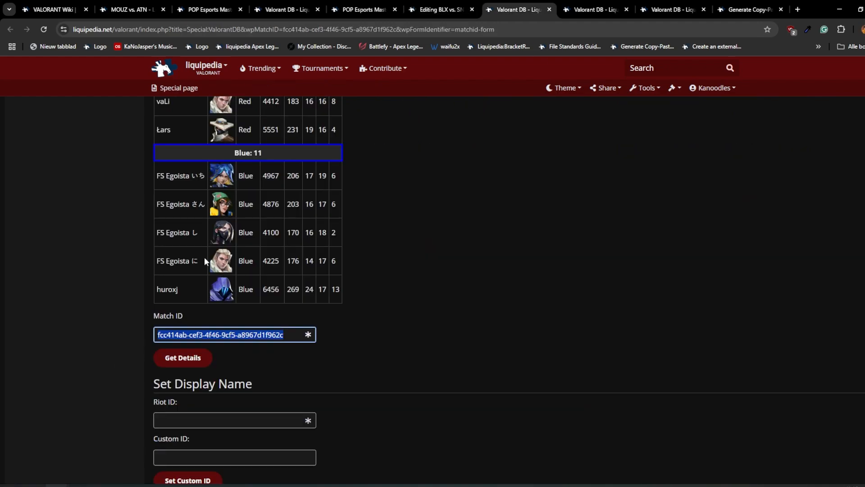
triple_click(205, 177)
key(ctrl+c)
scroll(267, 345, down, 3)
scroll(220, 286, up, 1)
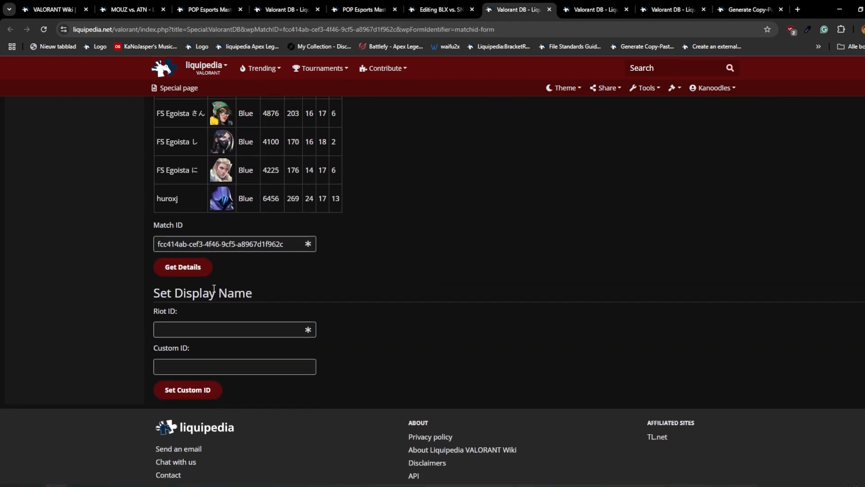
click(189, 334)
scroll(189, 334, up, 8)
scroll(234, 372, down, 9)
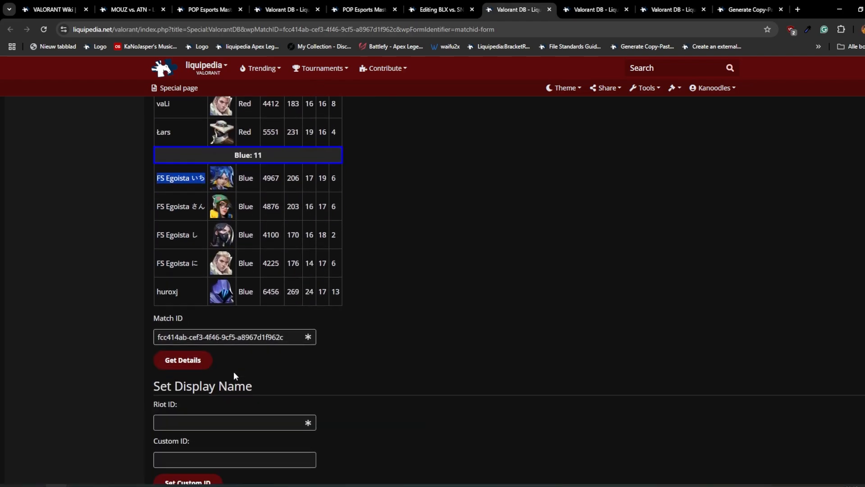
click(199, 283)
key(ctrl+v)
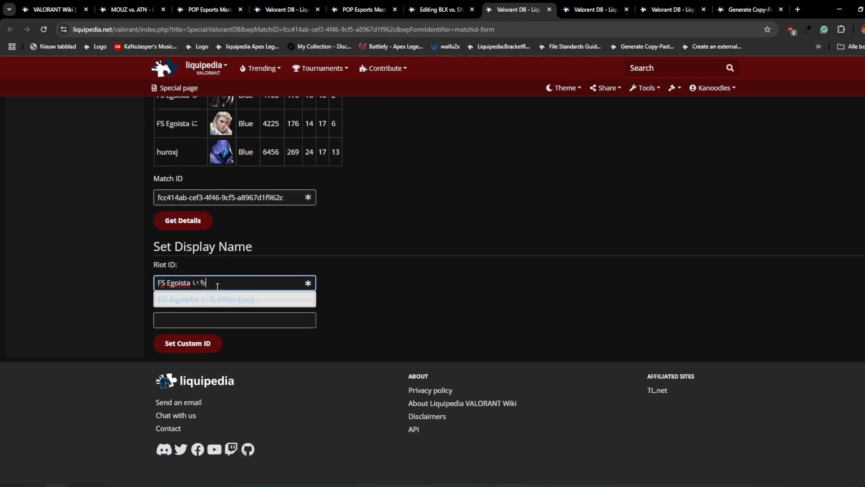
click(211, 302)
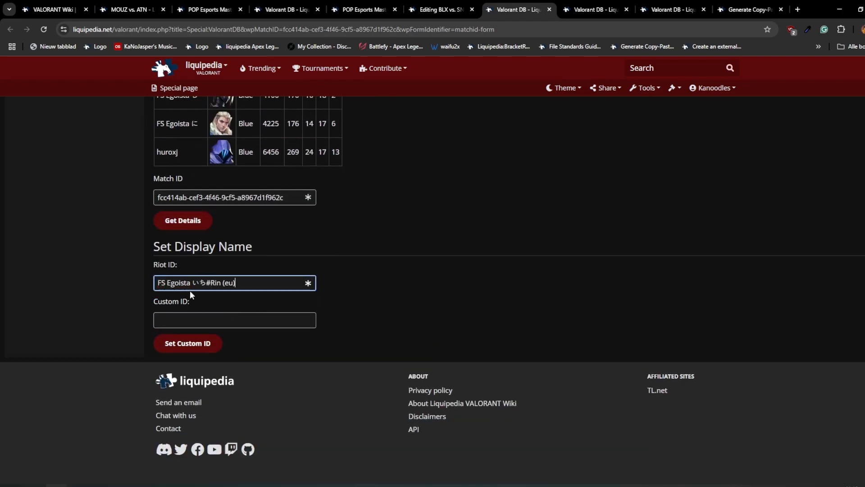
Copy Egoista from the Riot ID, enter it as the custom ID and set it as that player's display name.
double_click(179, 283)
key(ctrl+c)
click(661, 68)
key(ctrl+v)
click(243, 318)
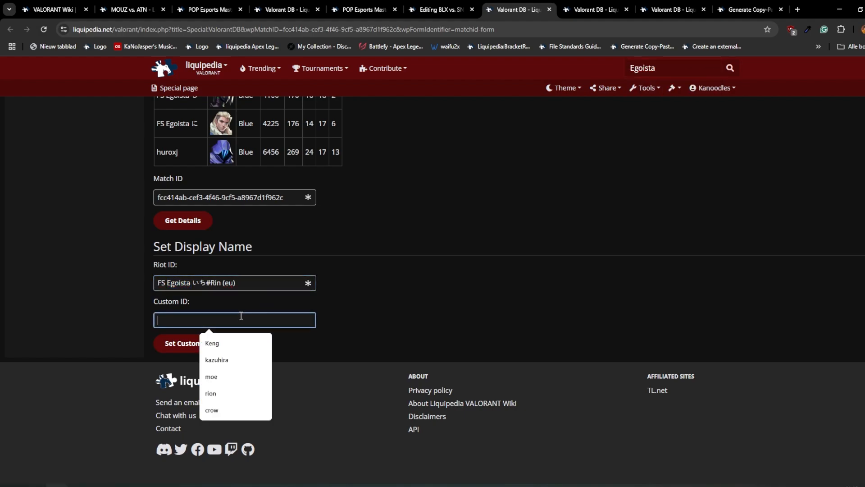
key(ctrl+v)
key(BackSpace)
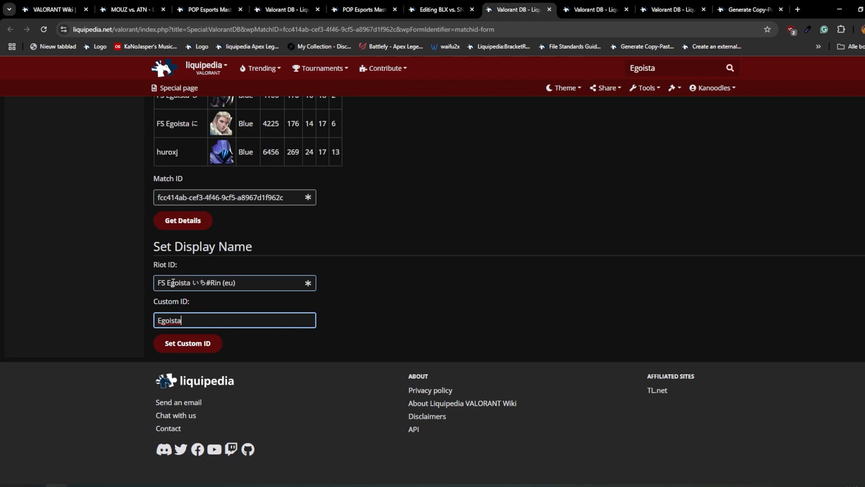
drag(192, 282, 202, 283)
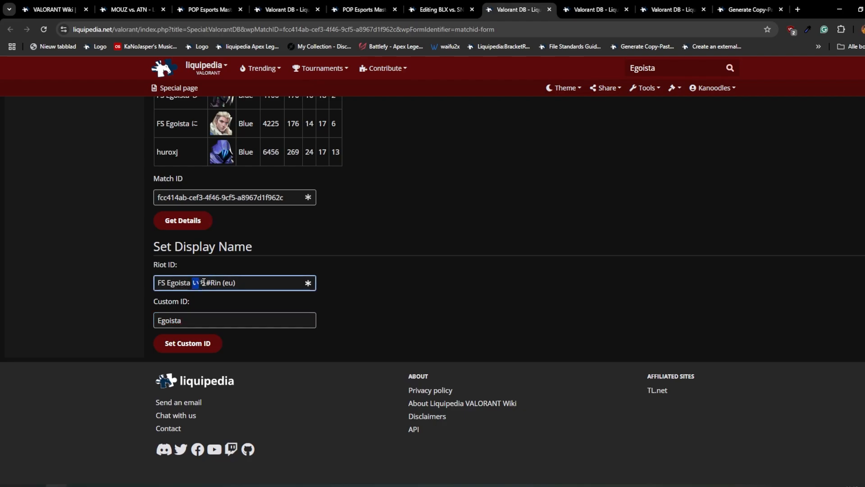
scroll(329, 310, up, 2)
scroll(288, 338, down, 1)
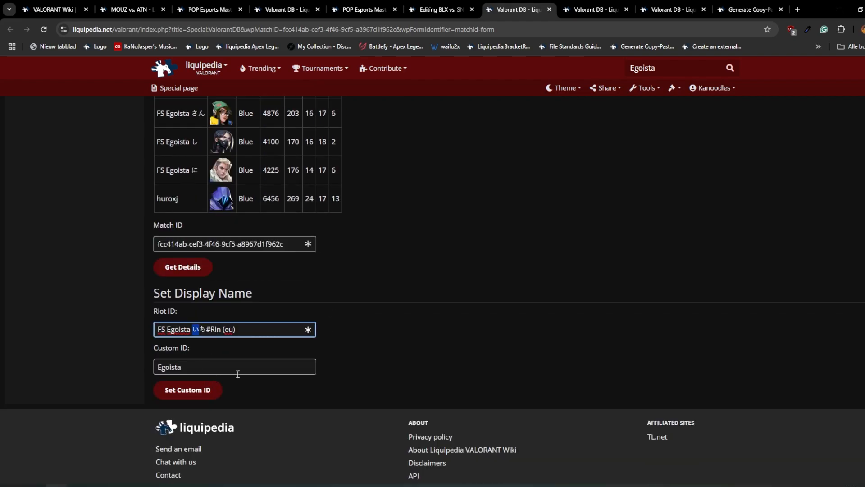
click(188, 395)
drag(206, 283, 211, 283)
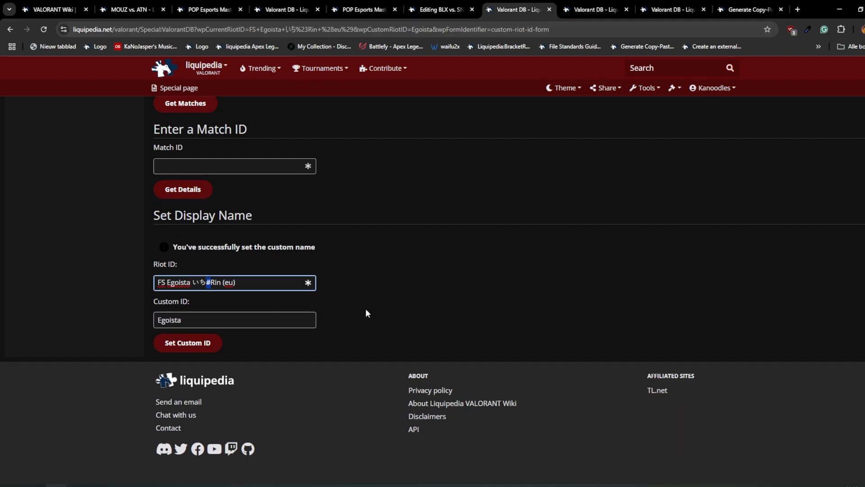
Return to the details of match fcc414ab-cef3-4f46-9cf5-a8967d1f962c, fetch them again and check the blue team's player names.
click(11, 29)
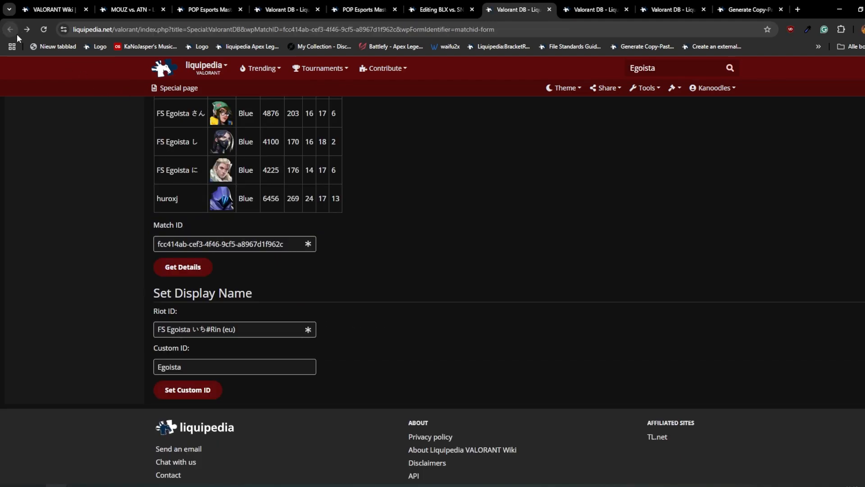
scroll(262, 245, up, 1)
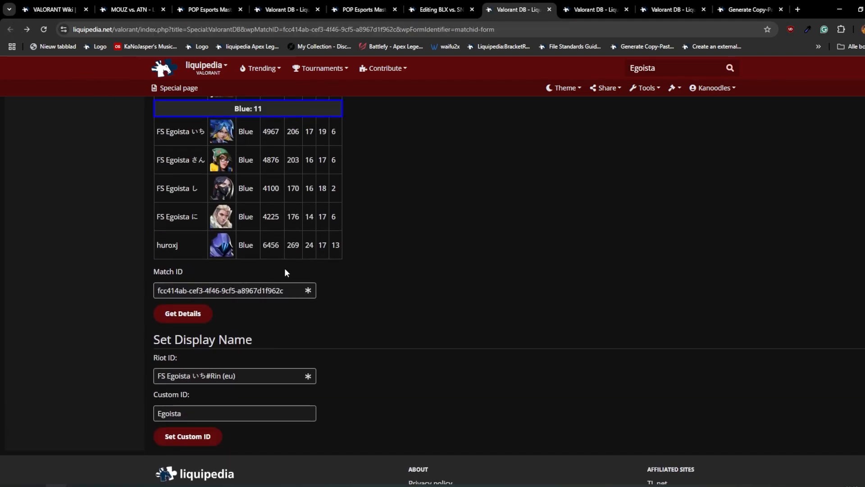
scroll(317, 340, up, 3)
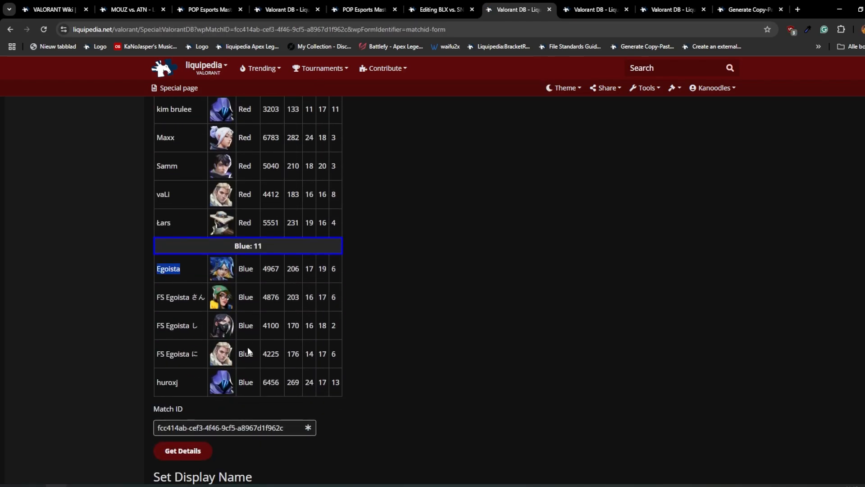
scroll(246, 347, down, 2)
click(184, 202)
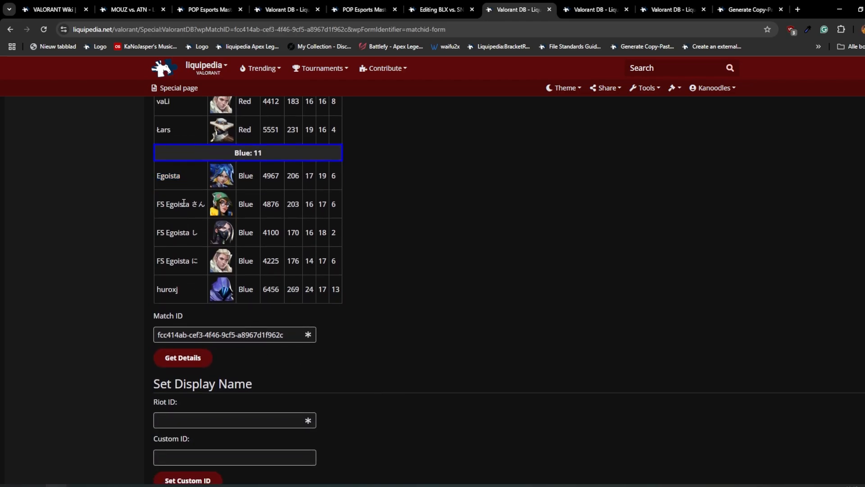
triple_click(183, 201)
scroll(268, 346, down, 1)
scroll(269, 345, up, 4)
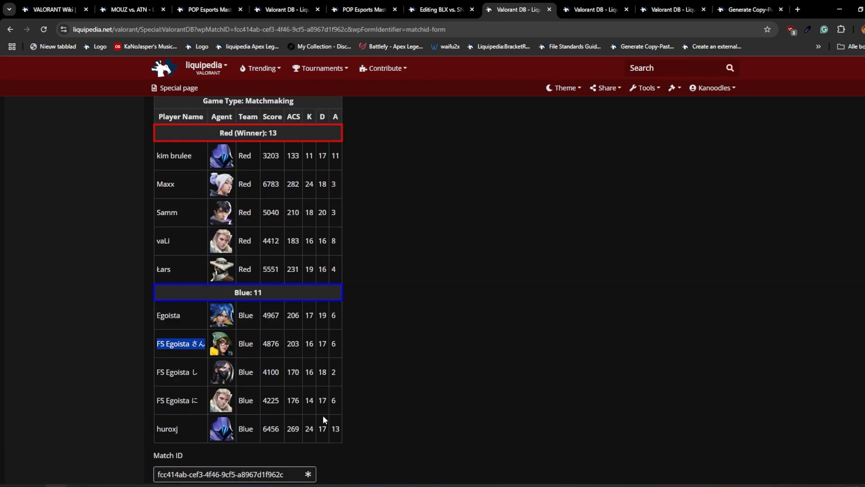
scroll(323, 415, down, 1)
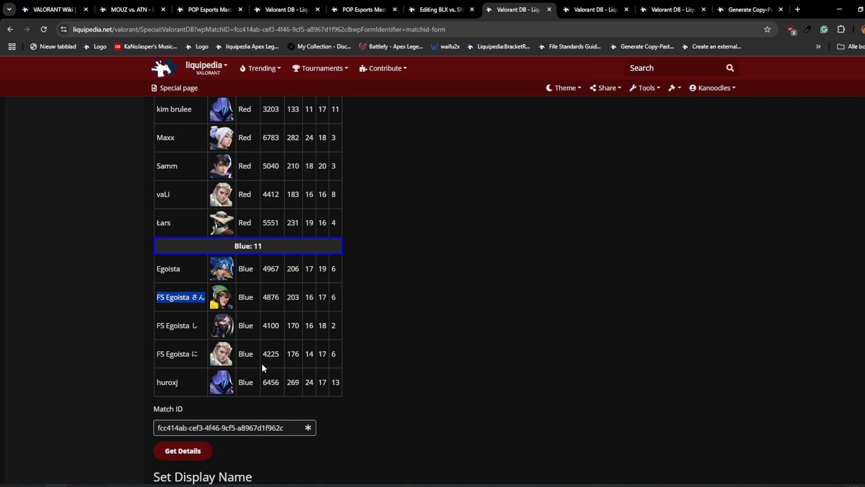
scroll(242, 353, down, 2)
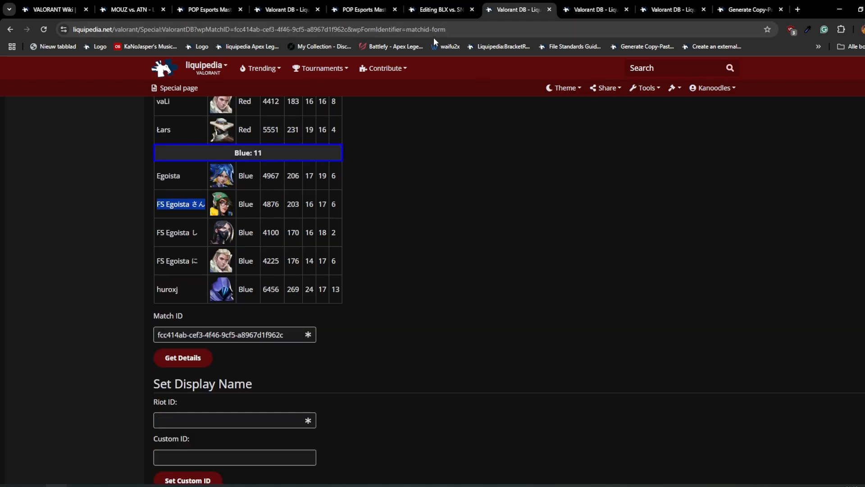
click(659, 67)
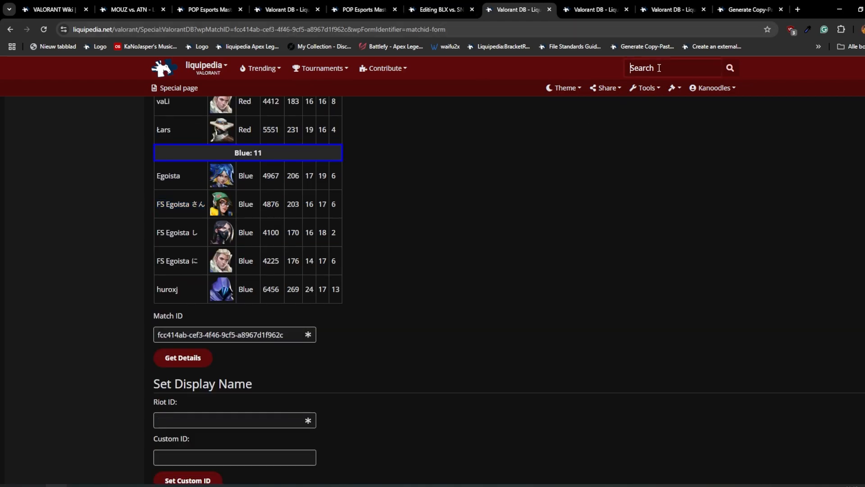
text(potter)
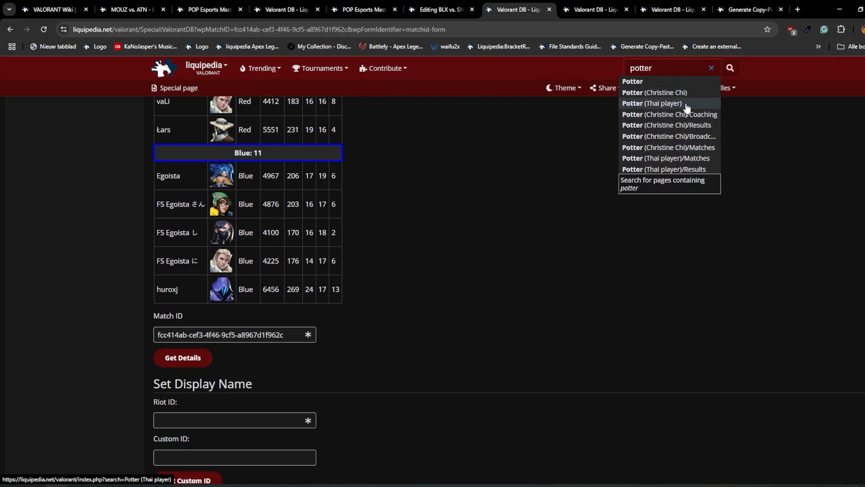
scroll(693, 106, down, 1)
middle_click(658, 92)
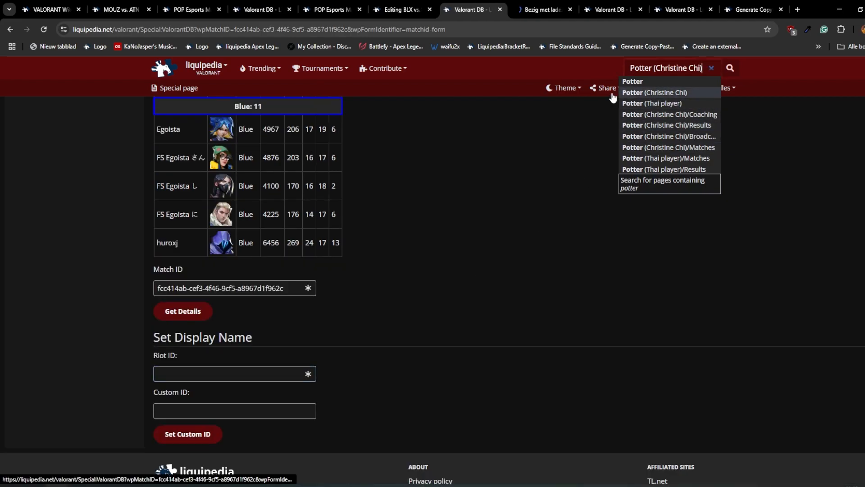
drag(206, 160, 155, 155)
click(226, 373)
key(ctrl+v)
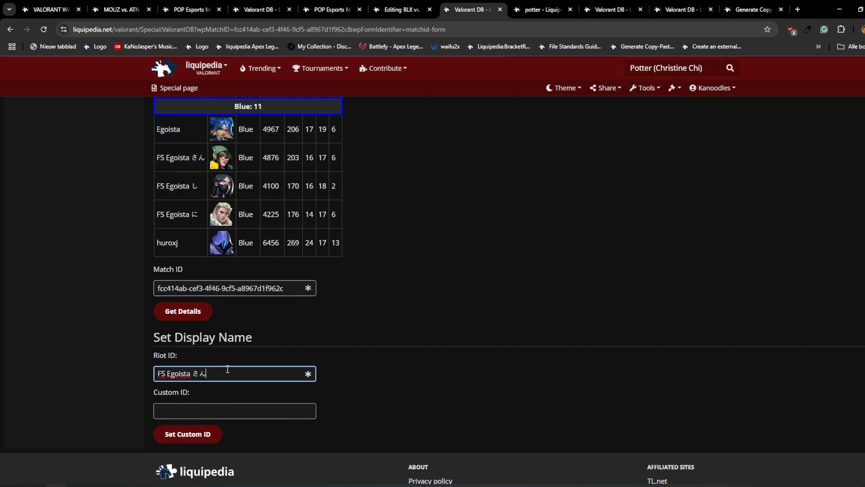
click(232, 391)
drag(280, 374, 109, 374)
click(224, 410)
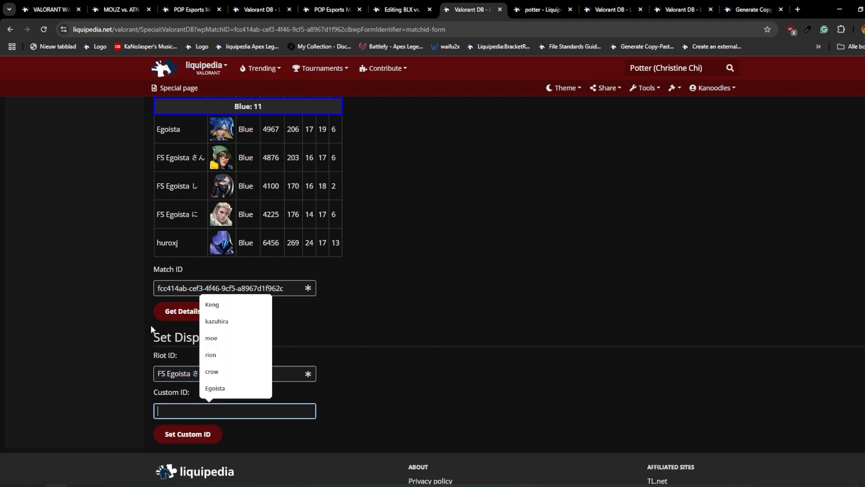
text(Potter (Thai)
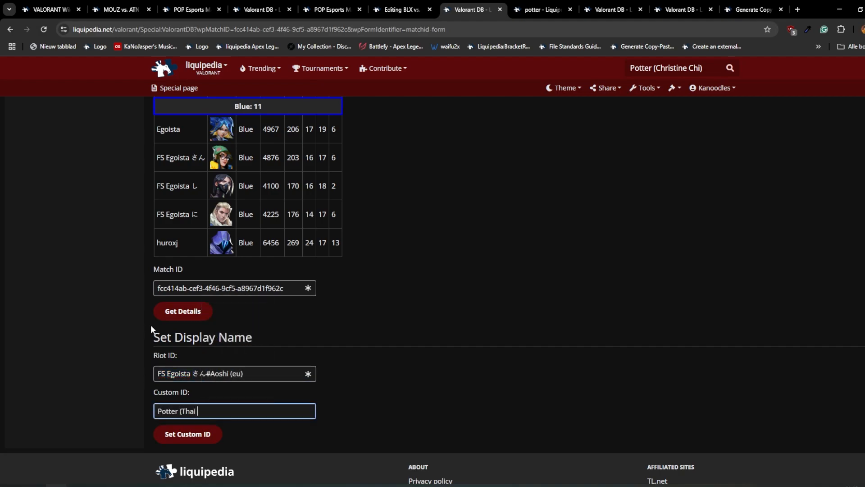
text( player))
Review the match details, the player's list of match IDs with start times, and the MOUZ vs. ATN match page.
scroll(297, 310, up, 5)
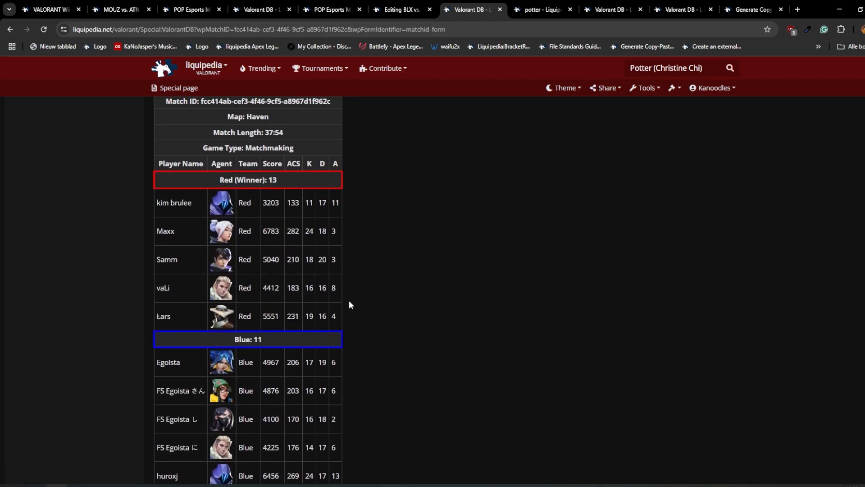
scroll(349, 304, up, 3)
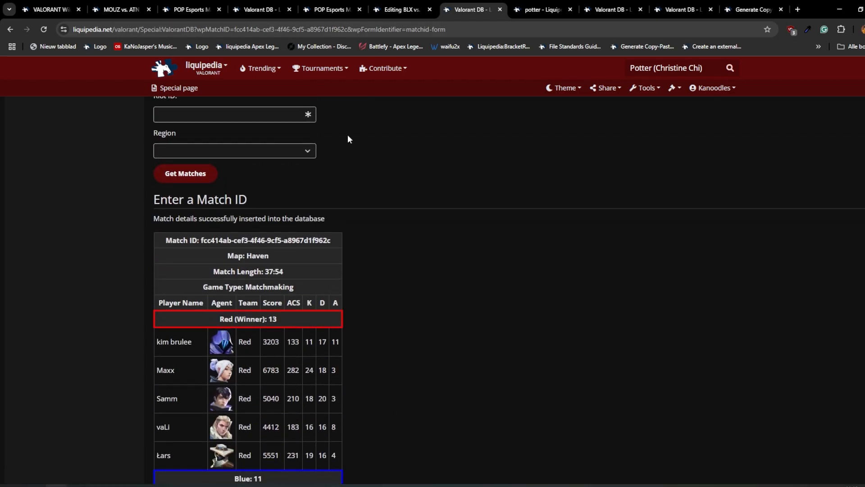
click(266, 6)
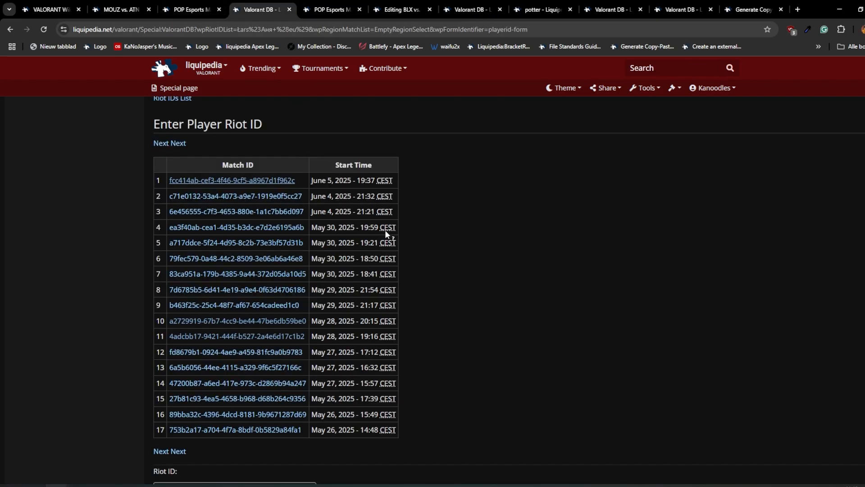
click(121, 9)
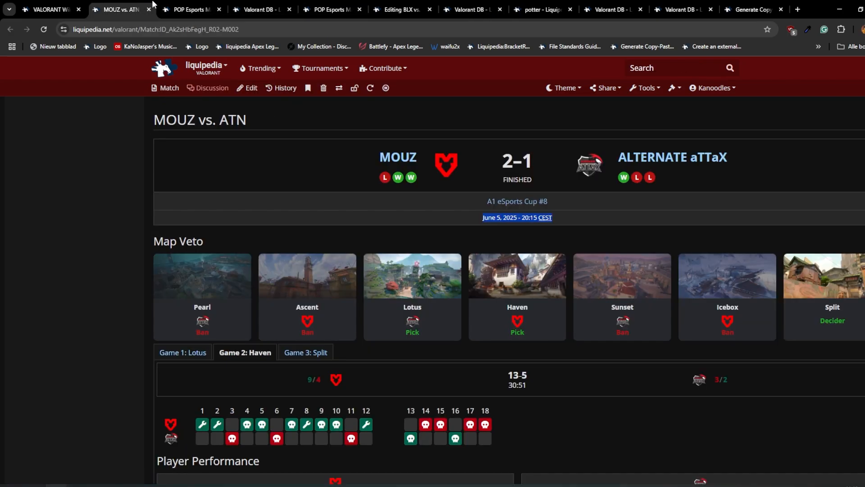
click(260, 2)
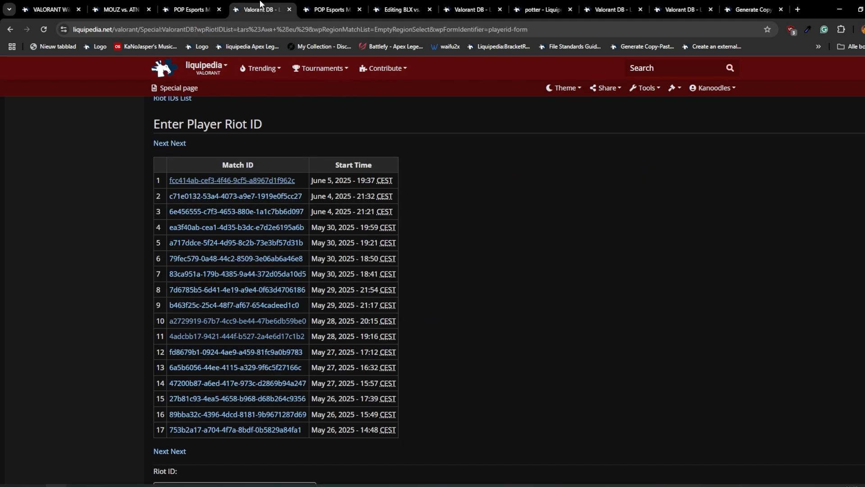
click(213, 2)
Open the MOUZ vs. ATN page's source, examine the reversed parameters of its three maps, and return to the page without saving.
click(153, 2)
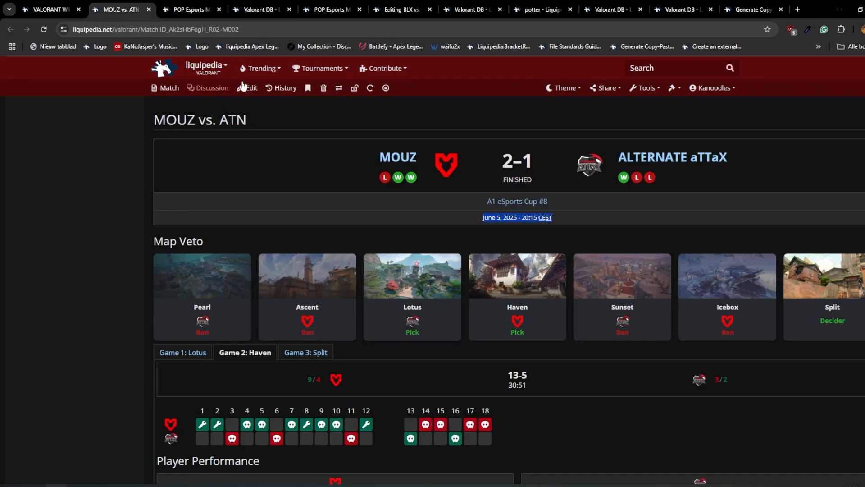
click(247, 88)
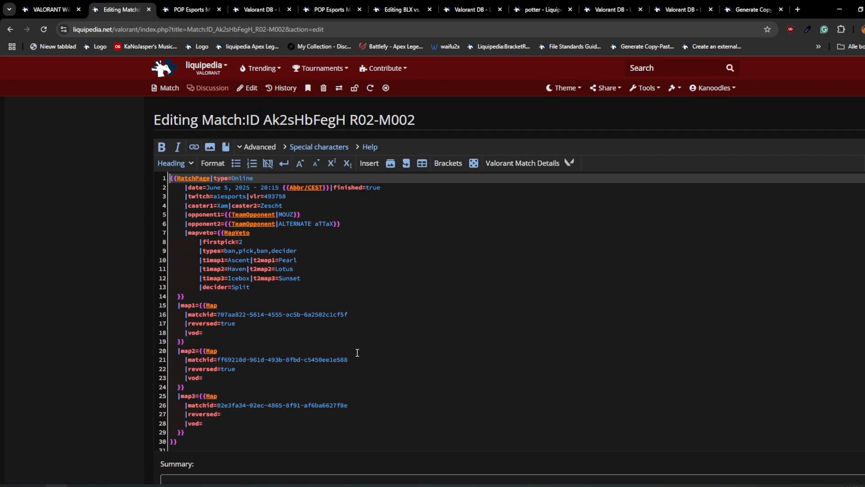
click(283, 307)
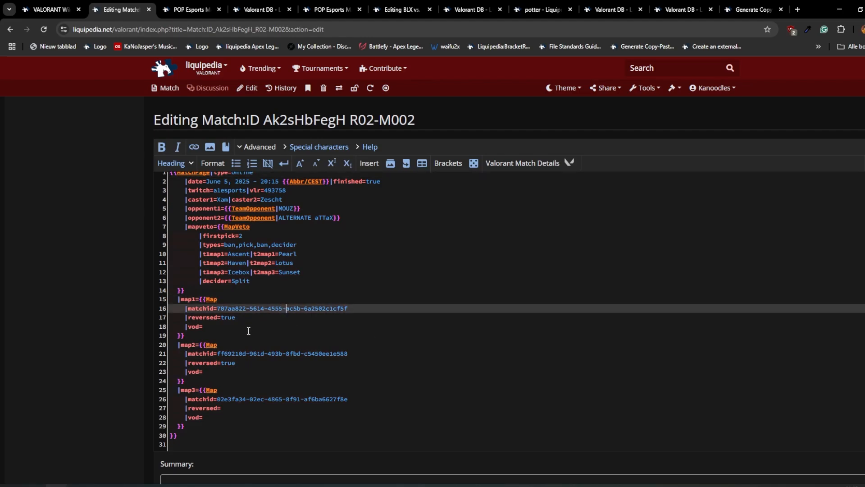
key(Down)
key(ctrl+shift+Left)
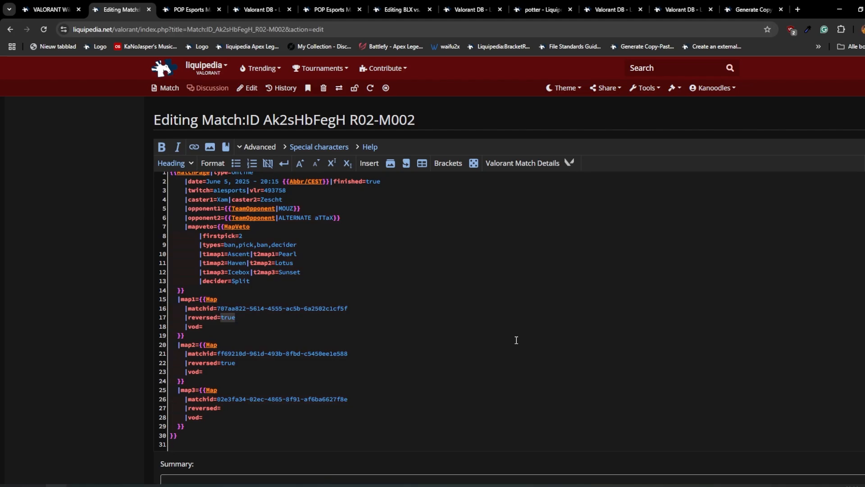
click(255, 408)
click(232, 317)
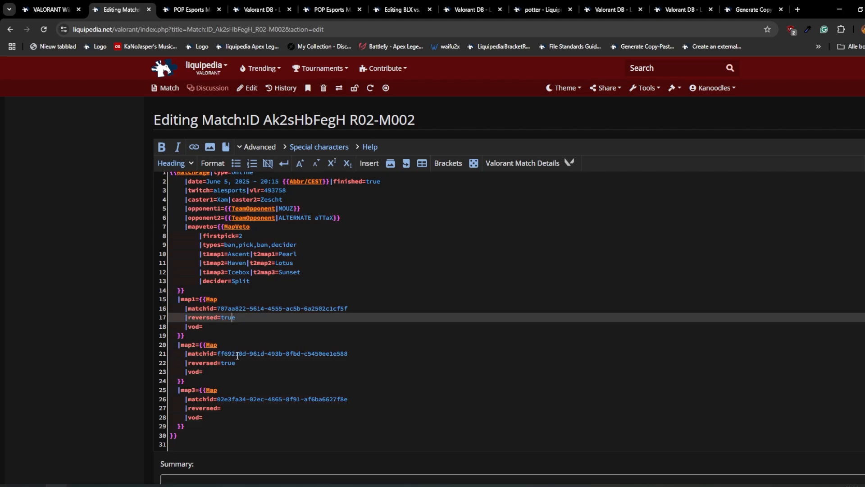
scroll(259, 425, up, 1)
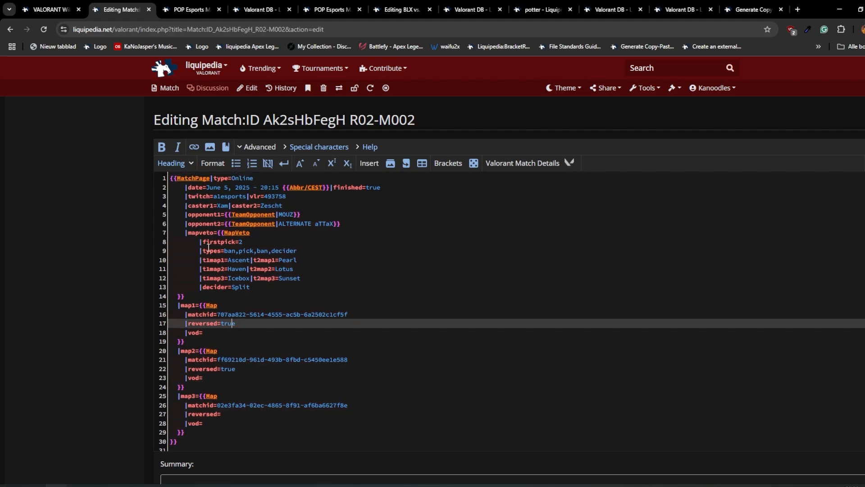
click(11, 29)
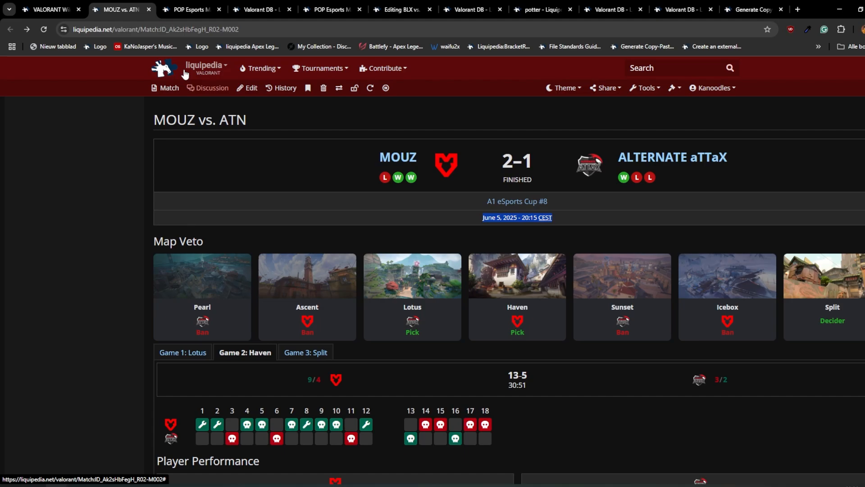
click(320, 215)
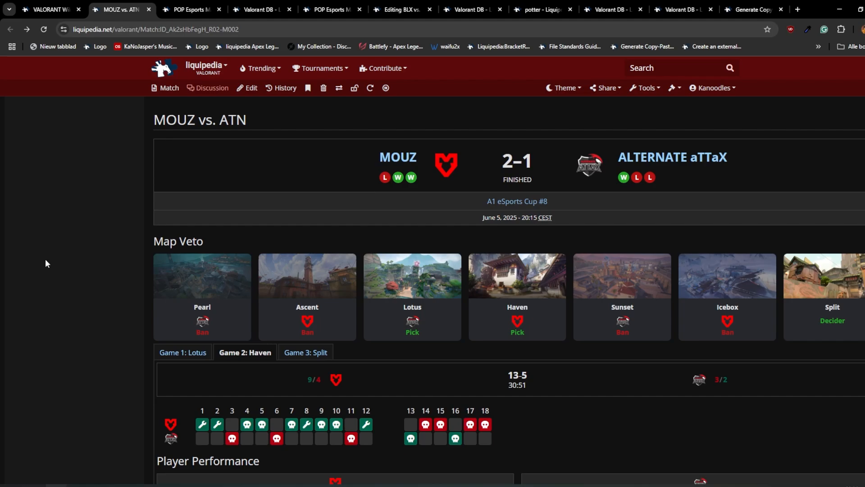